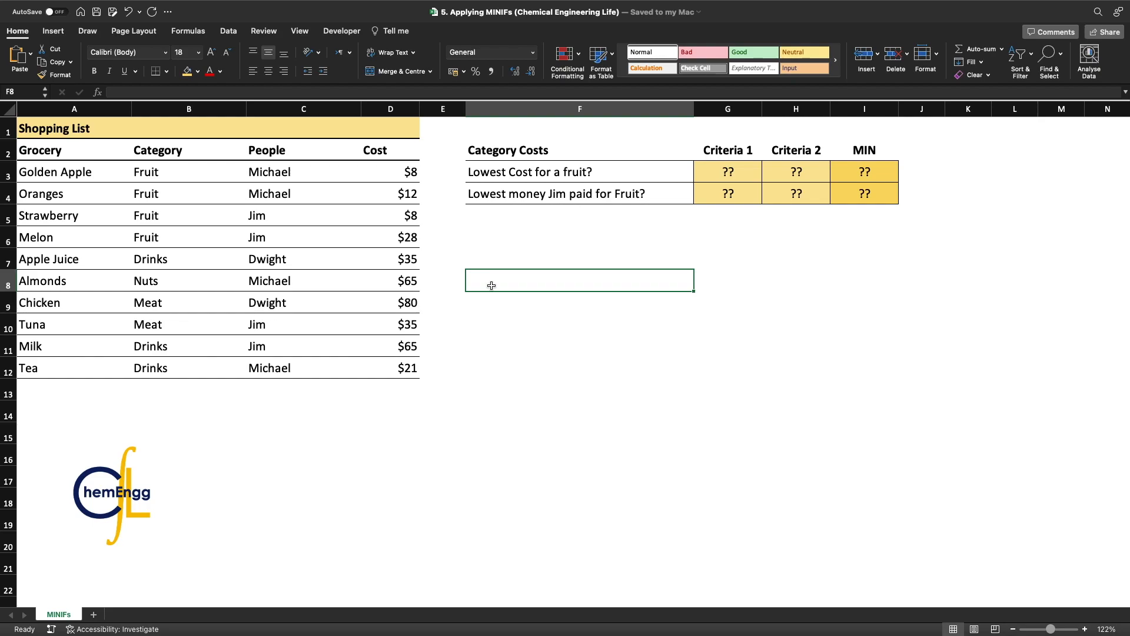
- Enter the label MINIFS in cell F8 and make it bold
{"action": "type", "text": "MINIFS"}
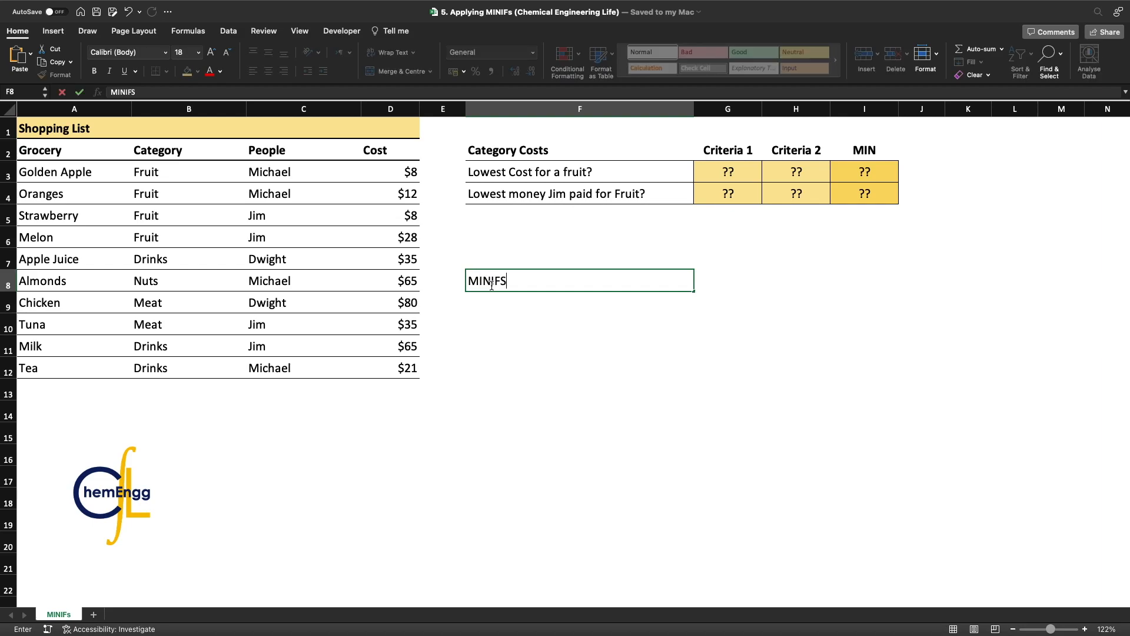
{"action": "key", "text": "Return"}
{"action": "left_click", "coordinate": [492, 286]}
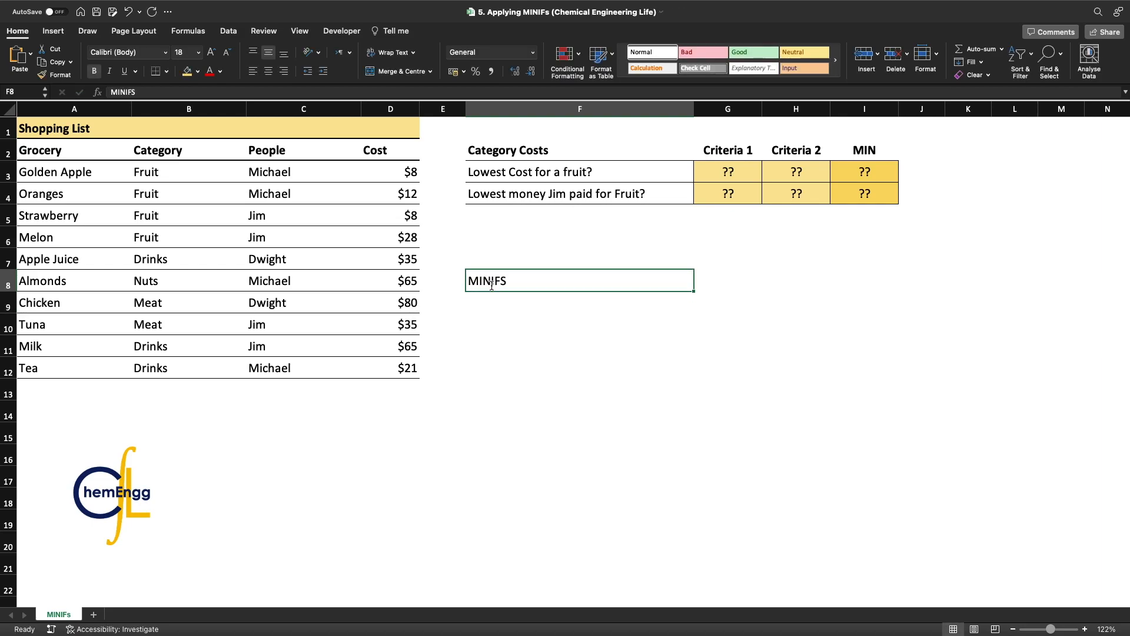
{"action": "key", "text": "ctrl+b"}
- Enter the label MIN in bold in cell F9, directly below the MINIFS label
{"action": "key", "text": "Up"}
{"action": "key", "text": "Down"}
{"action": "key", "text": "Down"}
{"action": "key", "text": "ctrl+b"}
{"action": "type", "text": "MIN"}
{"action": "key", "text": "BackSpace"}
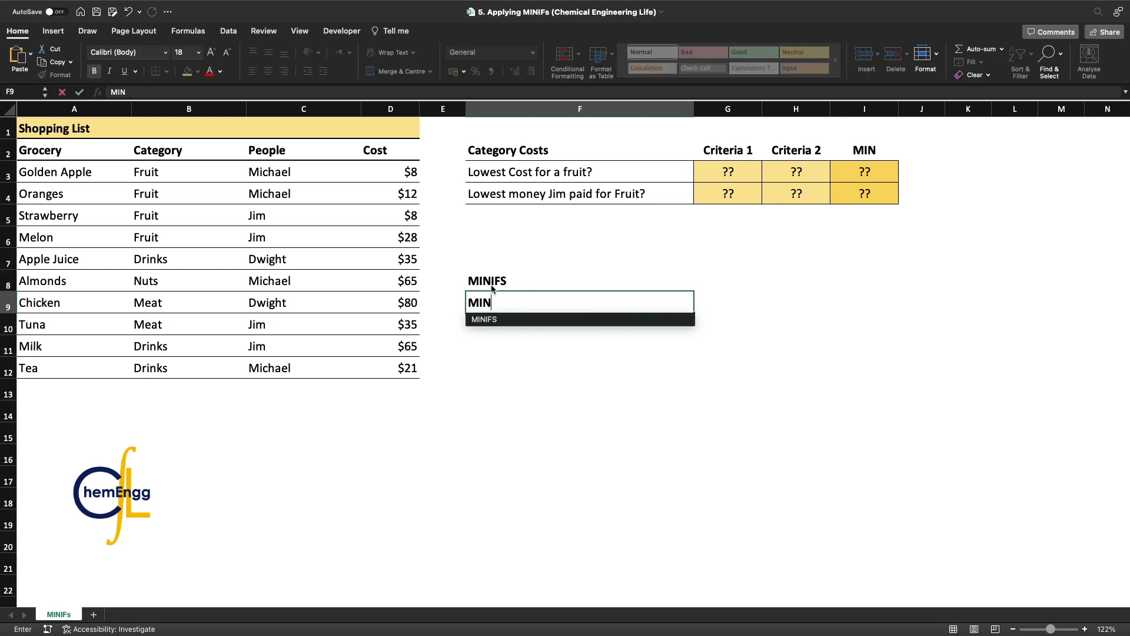
{"action": "key", "text": "Return"}
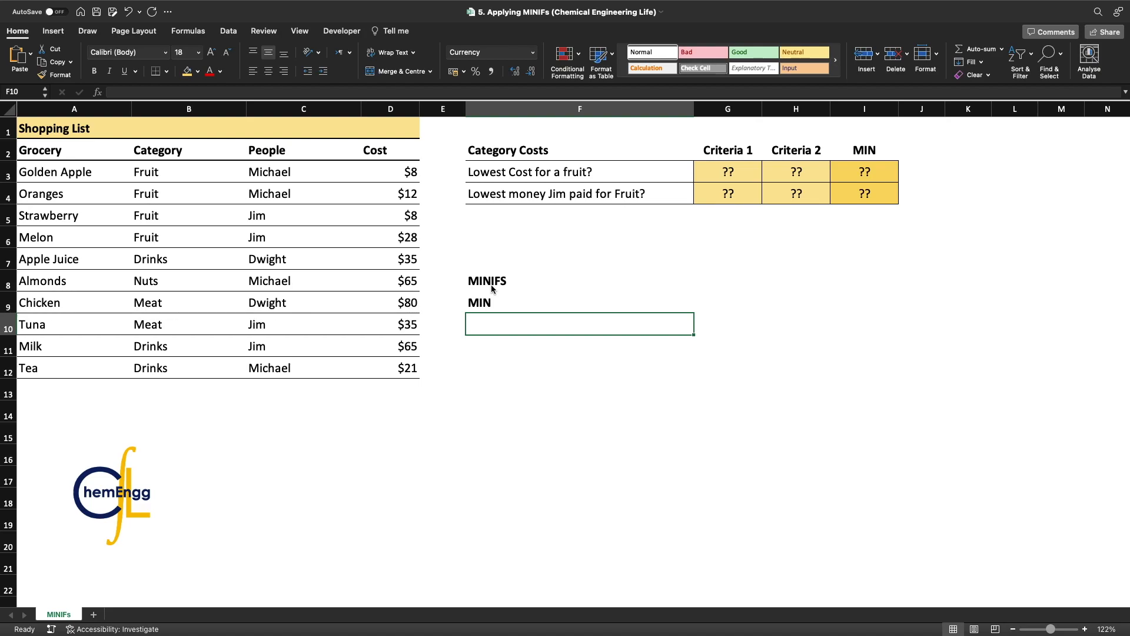
- Try the formula =MIN(D3:D12) on the Cost column in cell G11 and undo the entry
{"action": "key", "text": "Down"}
{"action": "key", "text": "Right"}
{"action": "type", "text": "=MIN)"}
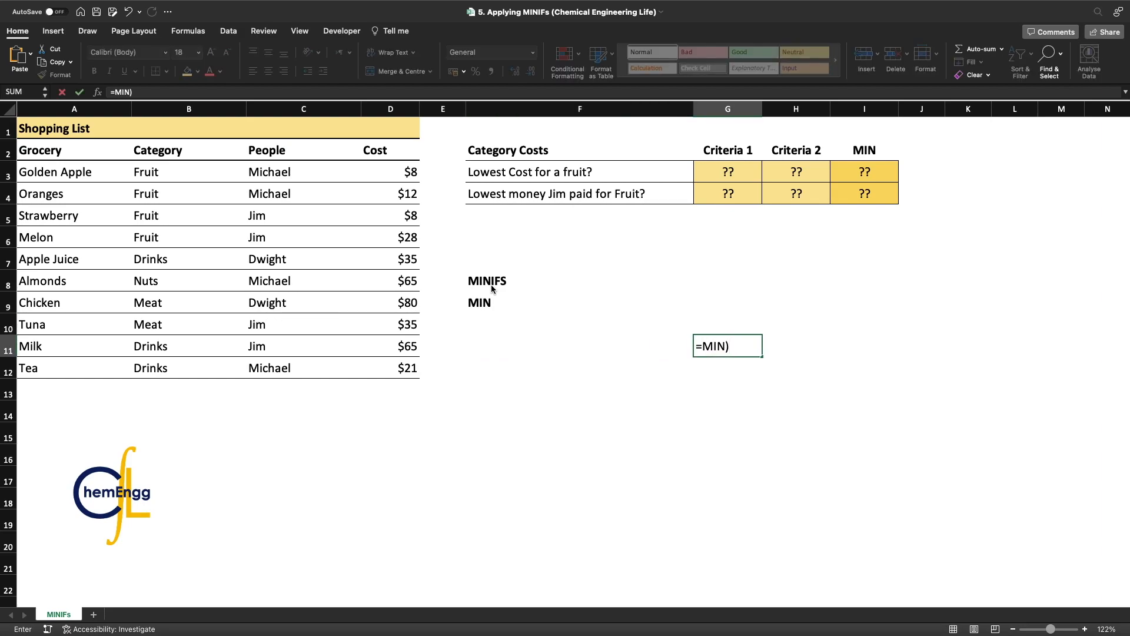
{"action": "key", "text": "BackSpace"}
{"action": "type", "text": "("}
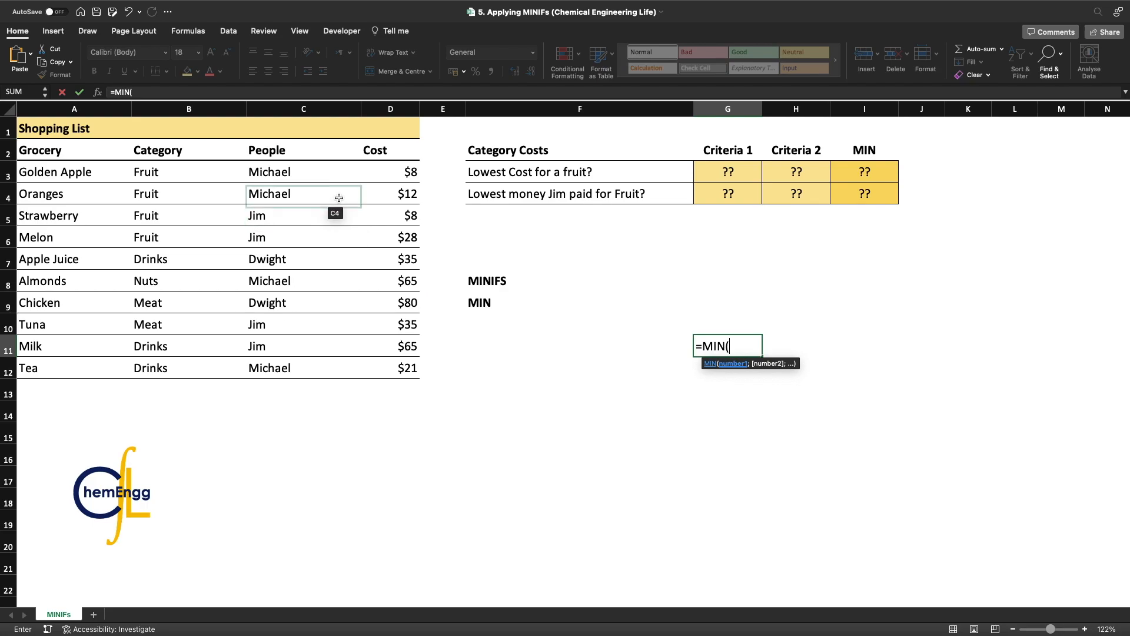
{"action": "left_click_drag", "start_coordinate": [398, 174], "coordinate": [409, 367]}
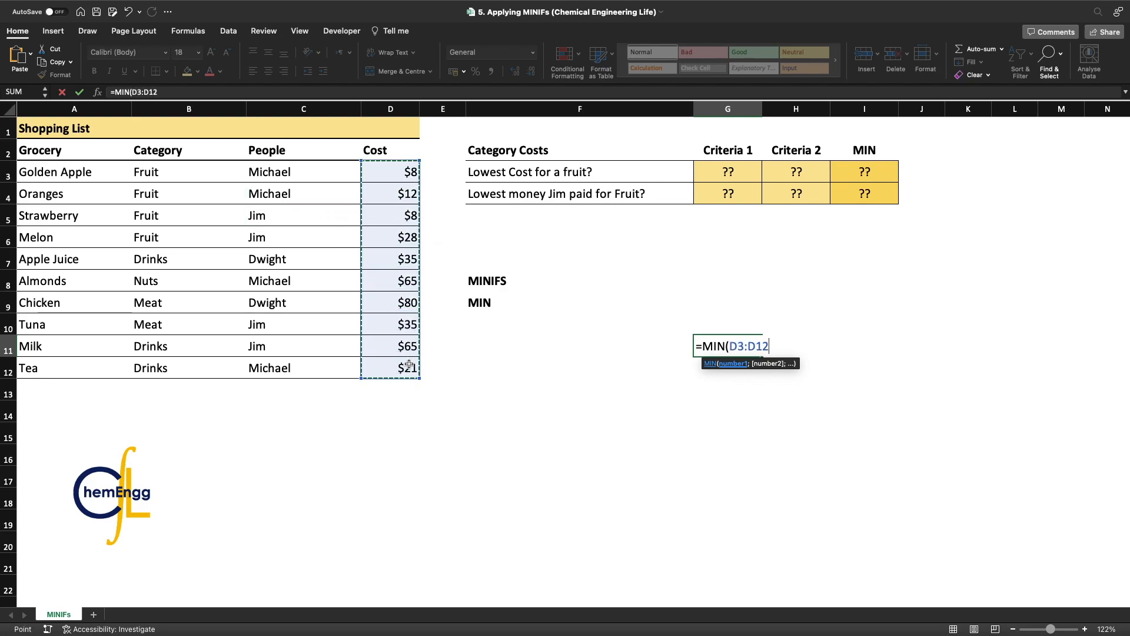
{"action": "type", "text": ")"}
{"action": "key", "text": "Return"}
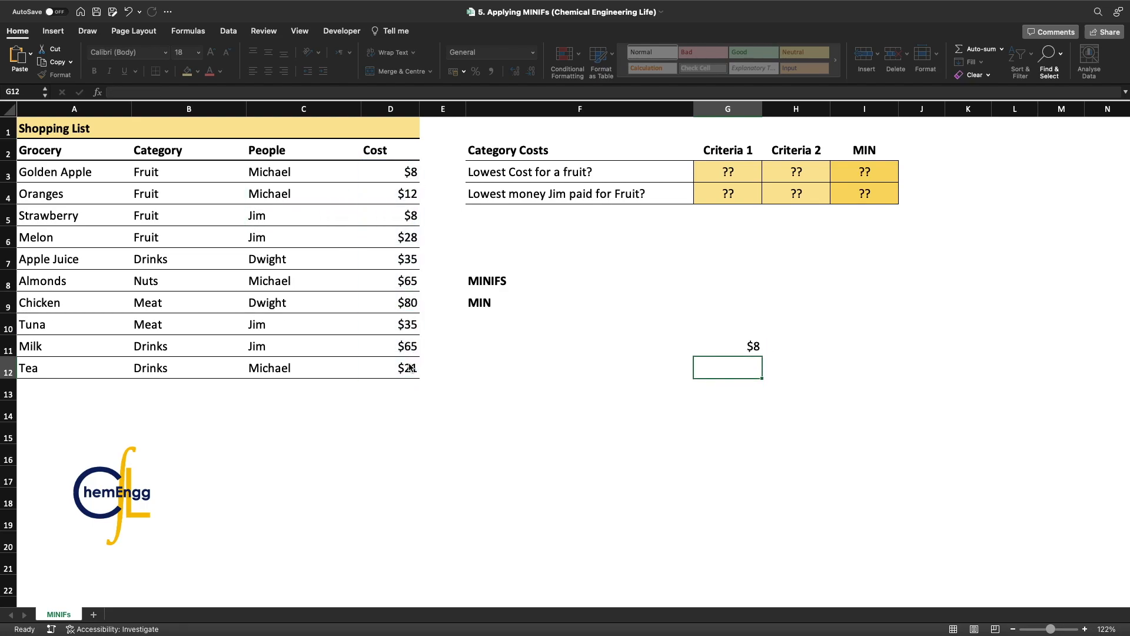
{"action": "key", "text": "Up"}
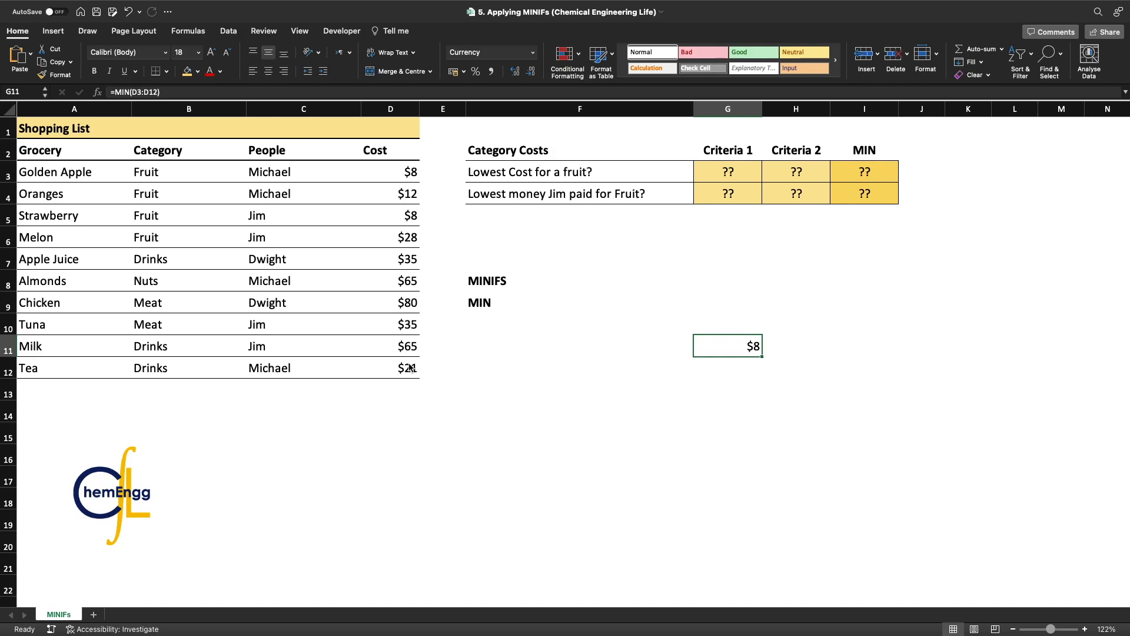
{"action": "key", "text": "super+z"}
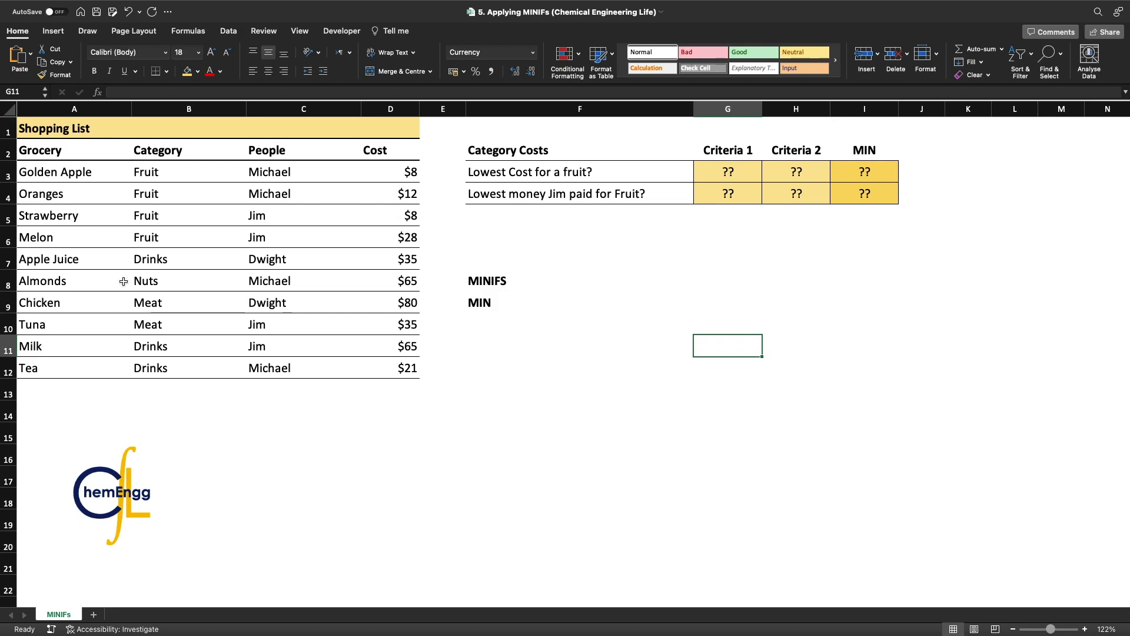
- Examine the shopping list's Grocery, Category, People and Cost columns
{"action": "left_click_drag", "start_coordinate": [81, 149], "coordinate": [400, 352]}
{"action": "left_click_drag", "start_coordinate": [97, 157], "coordinate": [118, 372]}
{"action": "left_click_drag", "start_coordinate": [169, 155], "coordinate": [230, 259]}
{"action": "left_click_drag", "start_coordinate": [277, 158], "coordinate": [288, 365]}
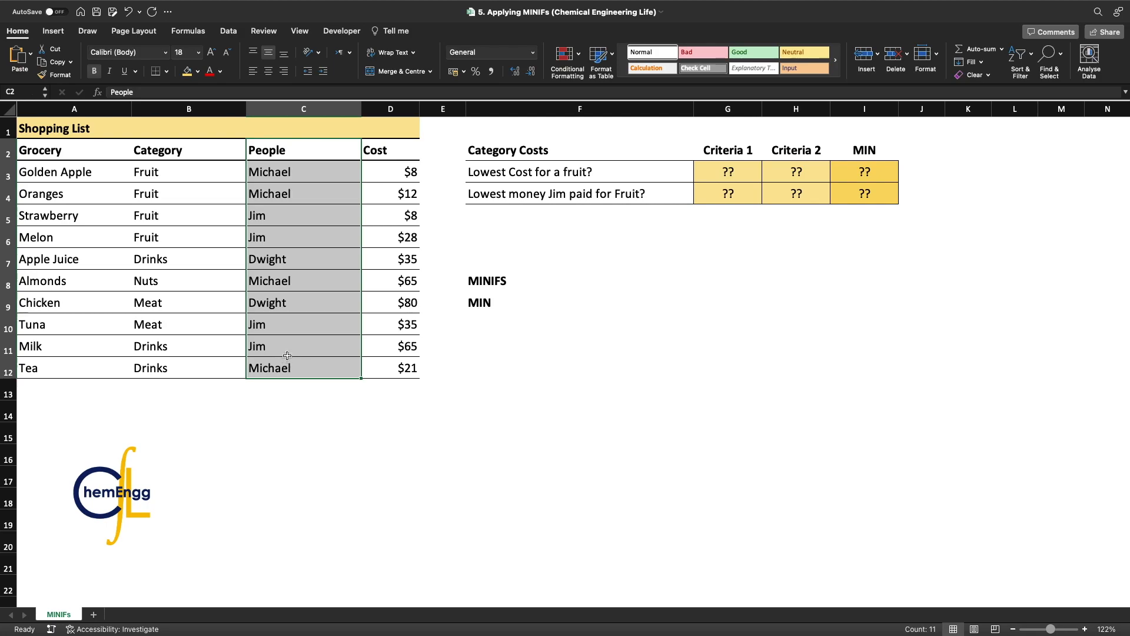
{"action": "left_click_drag", "start_coordinate": [399, 150], "coordinate": [404, 330]}
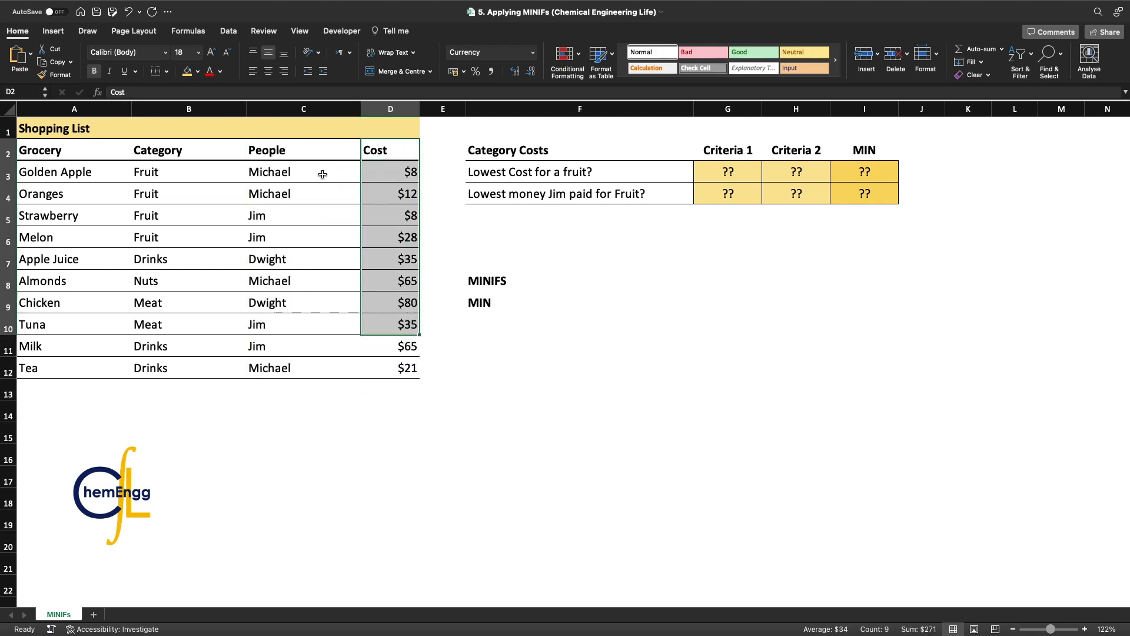
{"action": "left_click", "coordinate": [370, 176]}
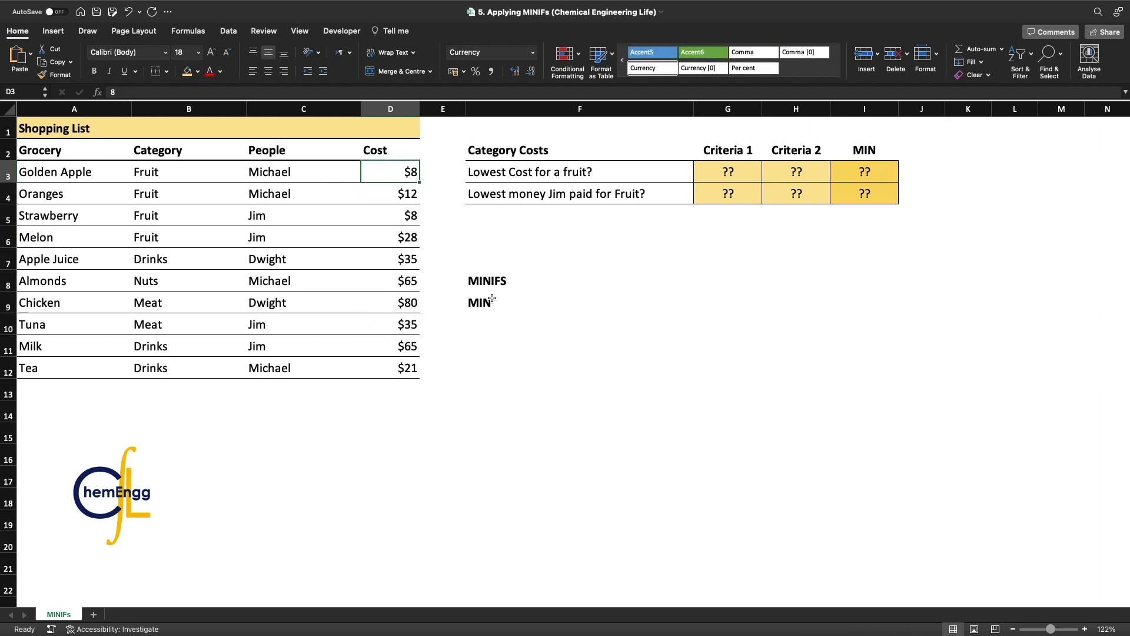
{"action": "left_click", "coordinate": [502, 325]}
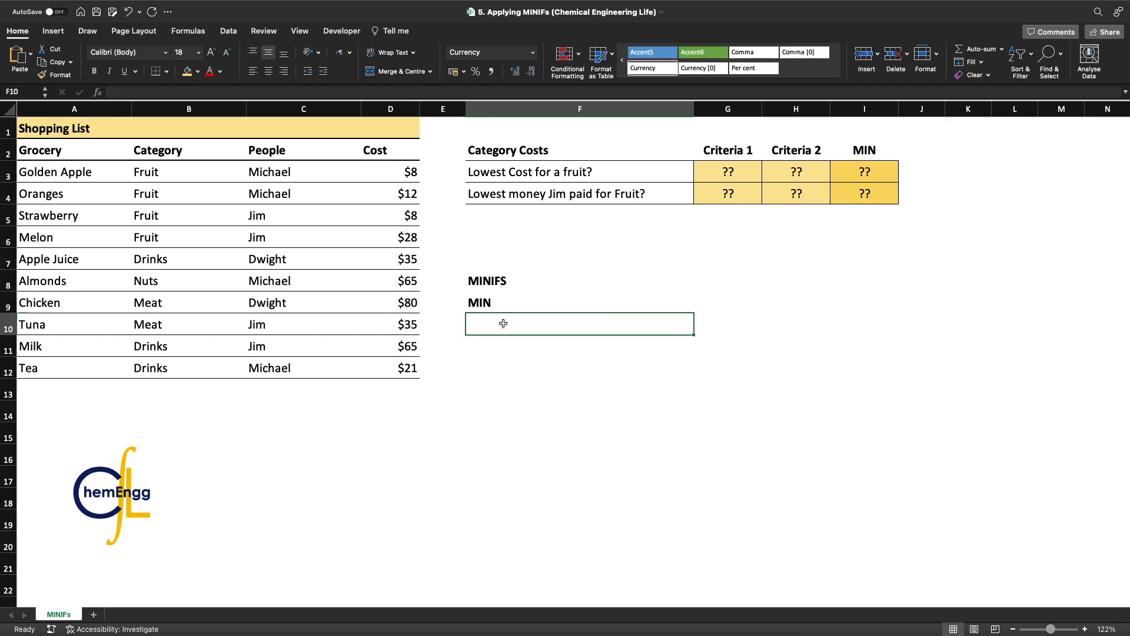
{"action": "left_click", "coordinate": [557, 344]}
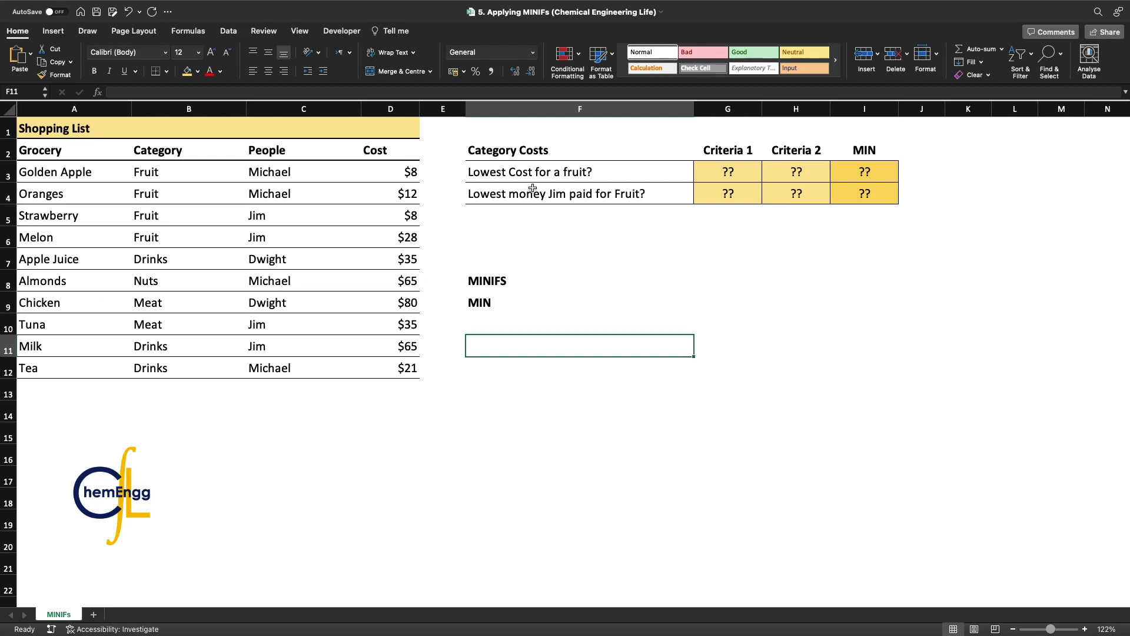
- Review the lowest fruit cost question in F3 against the Category entries and the costs of the Fruit rows
{"action": "left_click", "coordinate": [555, 179]}
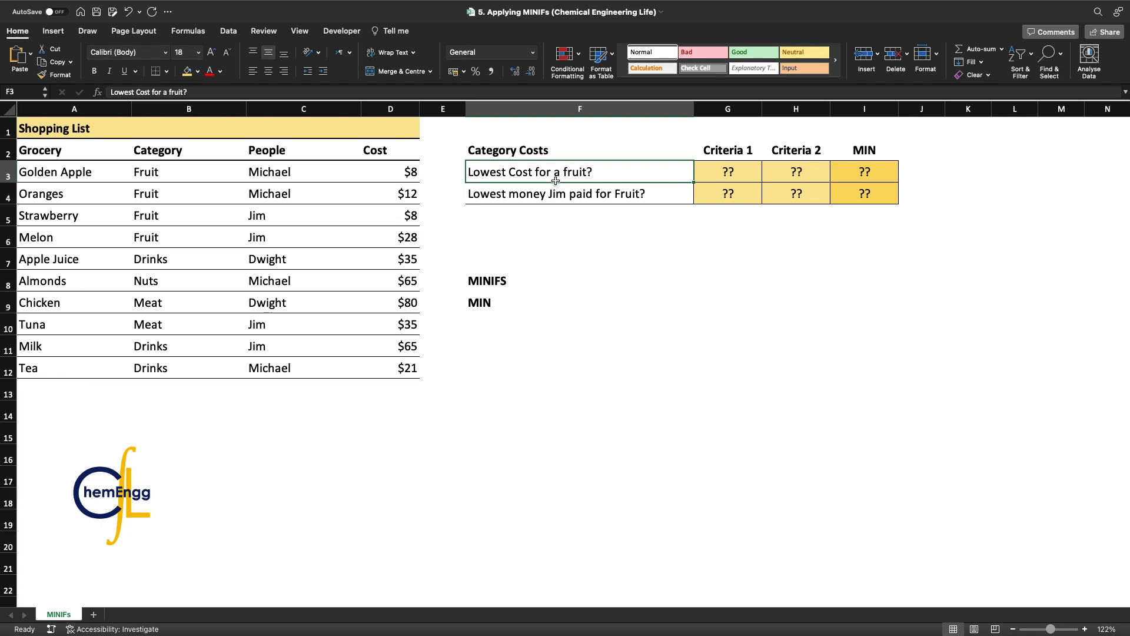
{"action": "left_click", "coordinate": [189, 262]}
{"action": "left_click", "coordinate": [188, 282]}
{"action": "left_click", "coordinate": [189, 302]}
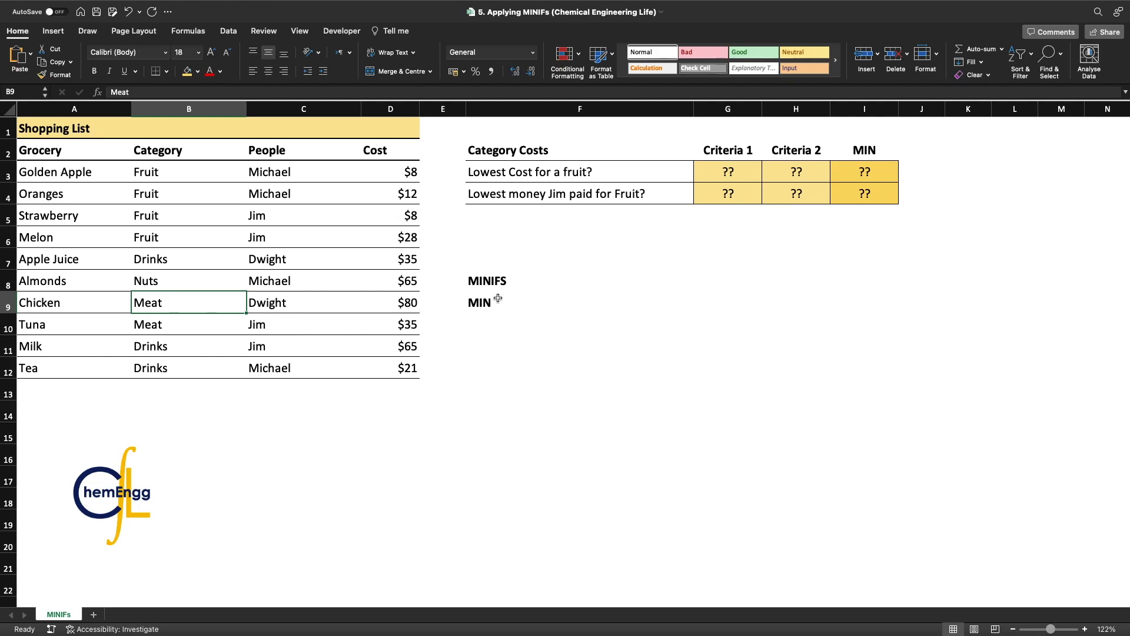
{"action": "left_click", "coordinate": [439, 235]}
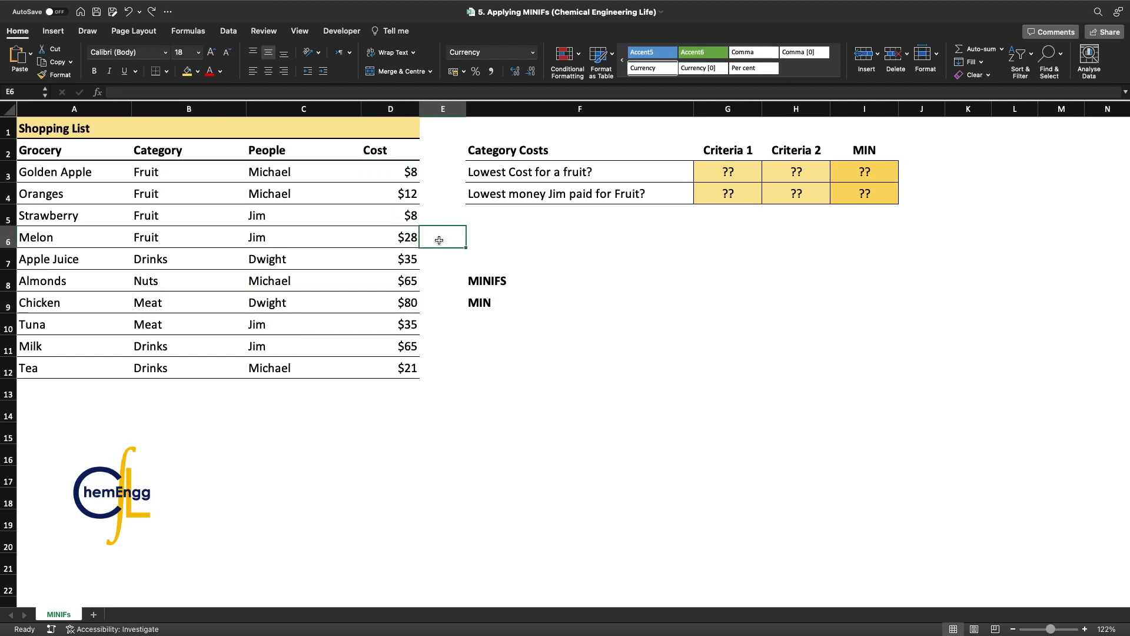
{"action": "left_click_drag", "start_coordinate": [174, 170], "coordinate": [182, 235]}
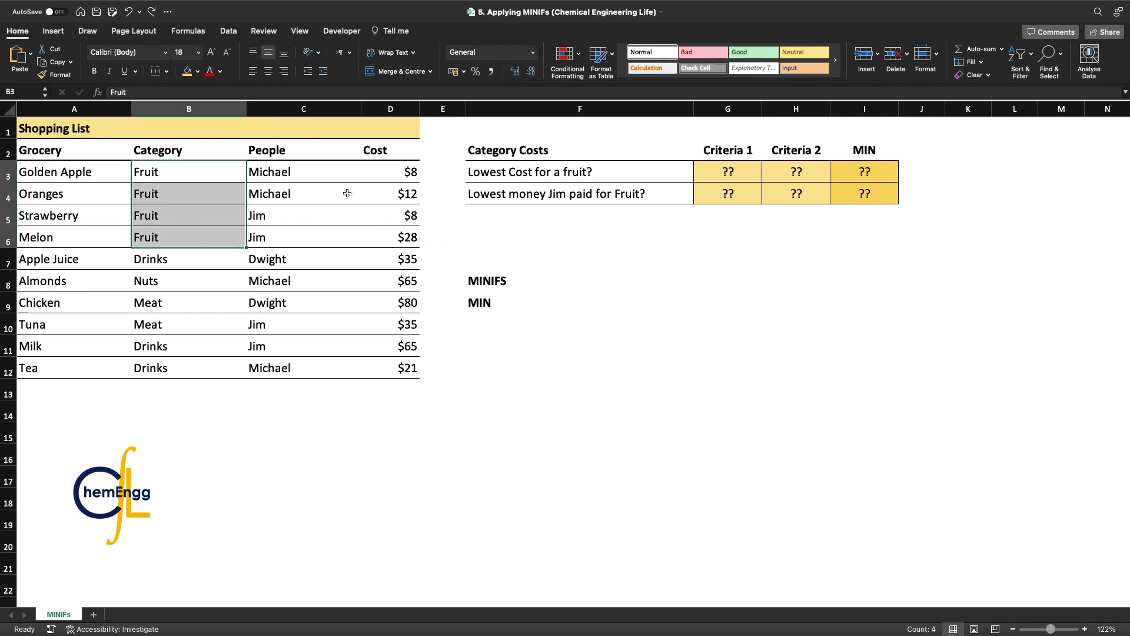
{"action": "left_click_drag", "start_coordinate": [403, 171], "coordinate": [403, 235]}
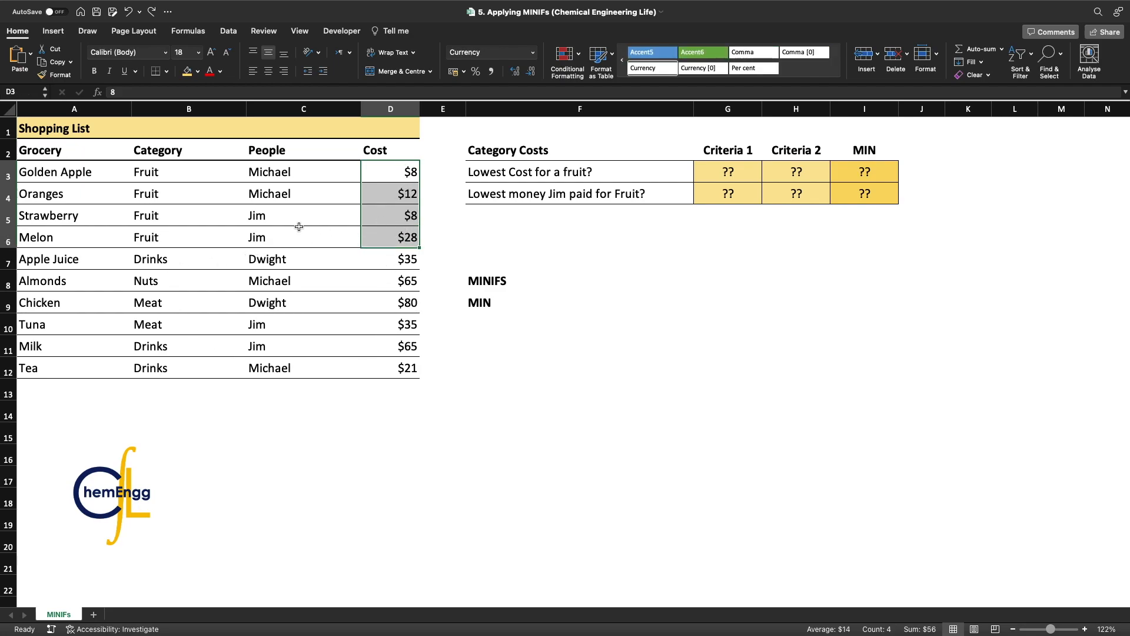
- For the lowest fruit cost question in row 3, enter Fruit as Criteria 1 and N/A as Criteria 2
{"action": "left_click", "coordinate": [711, 171]}
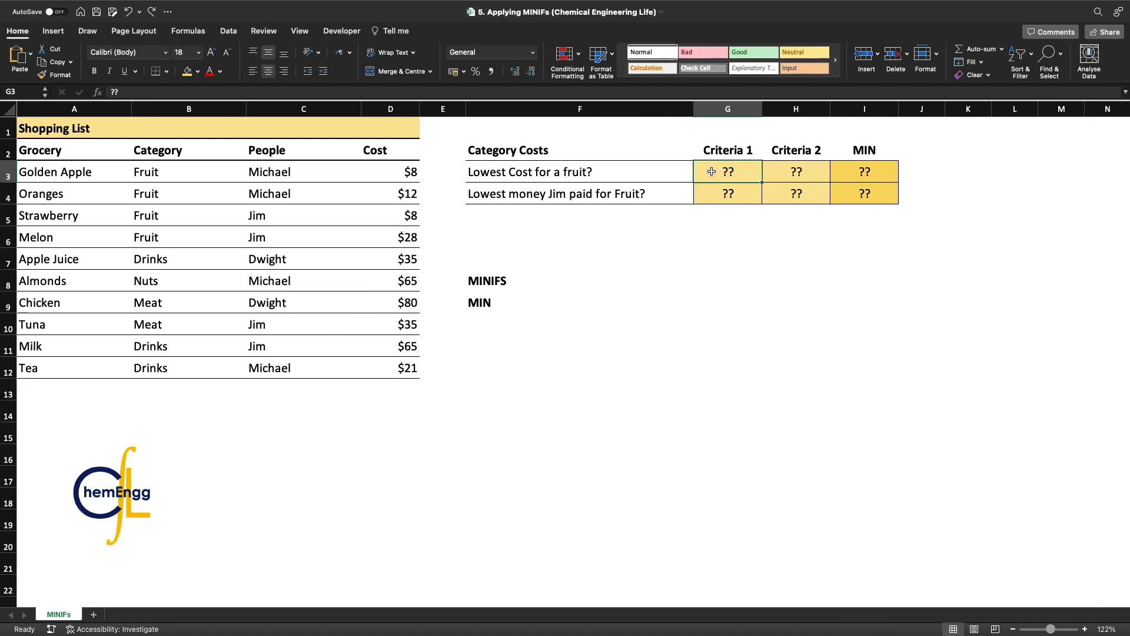
{"action": "type", "text": "Fruit"}
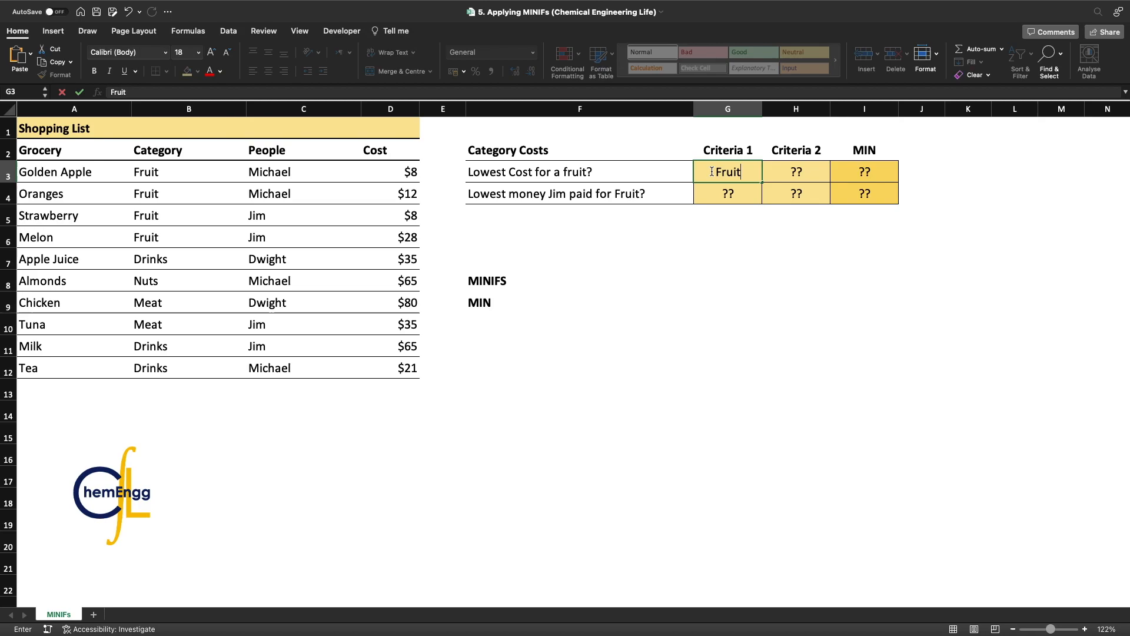
{"action": "key", "text": "Return"}
{"action": "key", "text": "Up"}
{"action": "key", "text": "Right"}
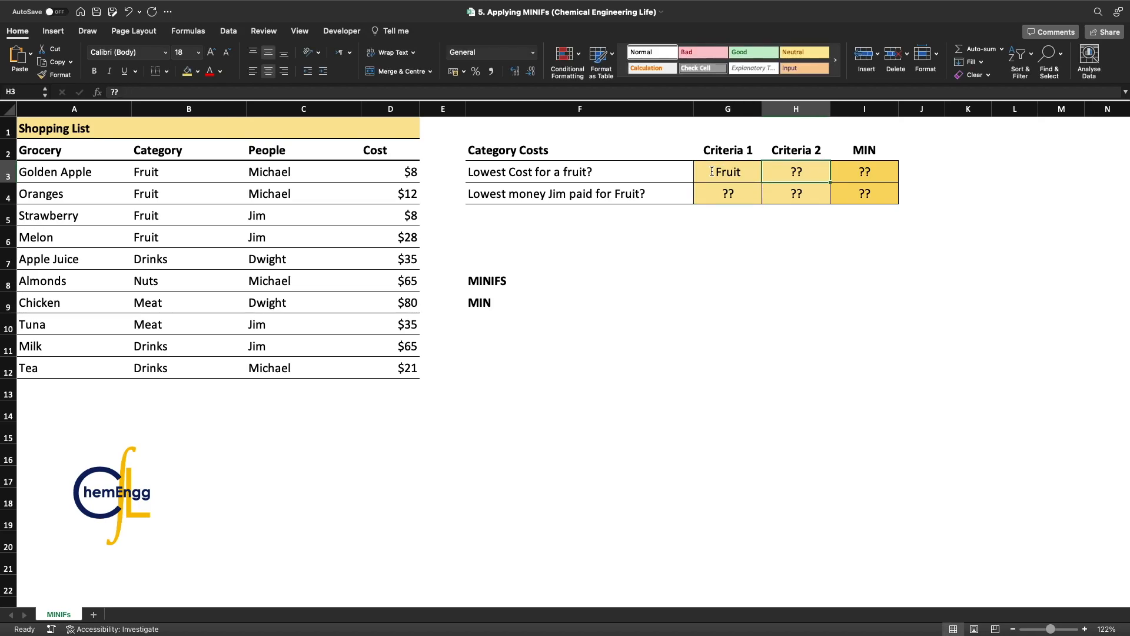
{"action": "type", "text": "N"}
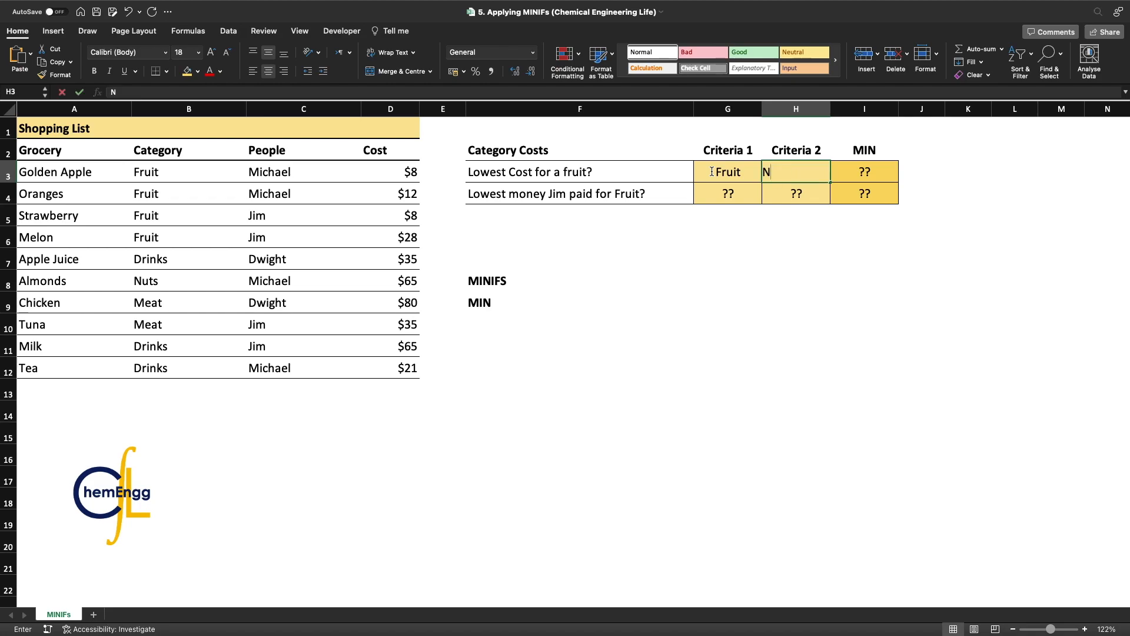
{"action": "key", "text": "Tab"}
- Calculate the lowest fruit cost in cell I3 with =MINIFS(D3:D12;B3:B12;"Fruit")
{"action": "type", "text": "=MIN(FS"}
{"action": "key", "text": "BackSpace"}
{"action": "key", "text": "BackSpace"}
{"action": "key", "text": "BackSpace"}
{"action": "type", "text": "IFS"}
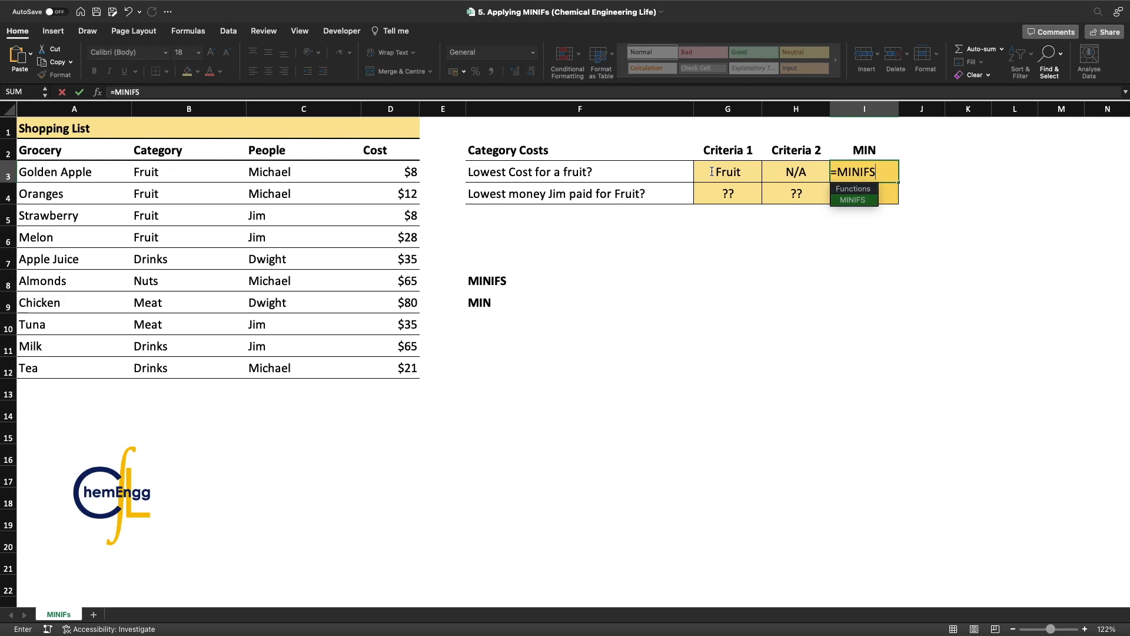
{"action": "type", "text": "("}
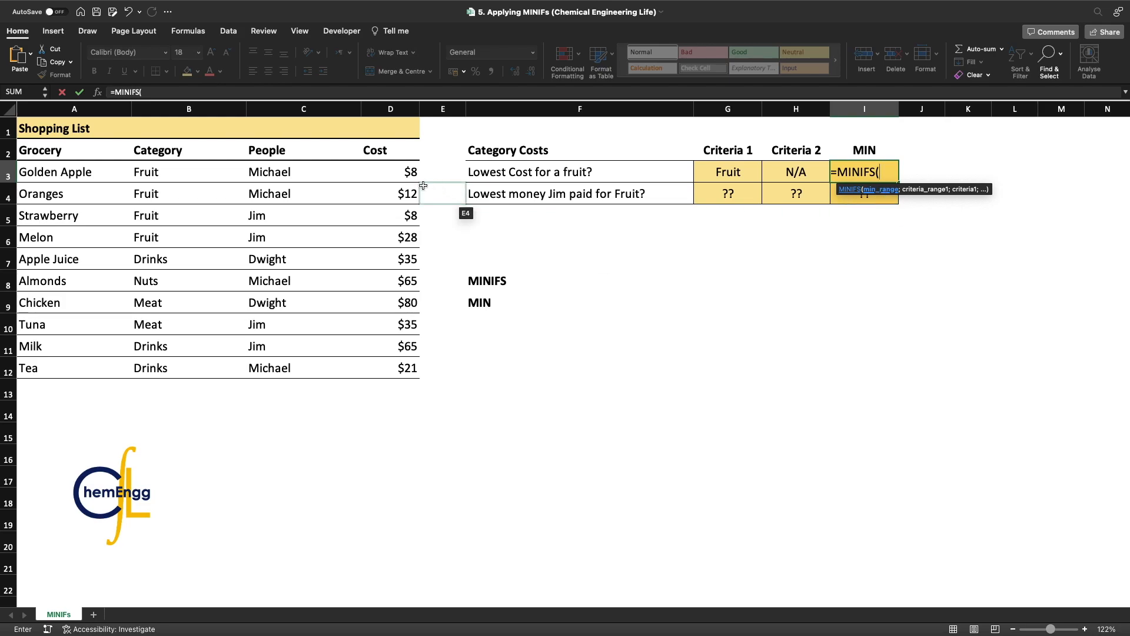
{"action": "left_click", "coordinate": [388, 175]}
{"action": "left_click_drag", "start_coordinate": [374, 228], "coordinate": [373, 363]}
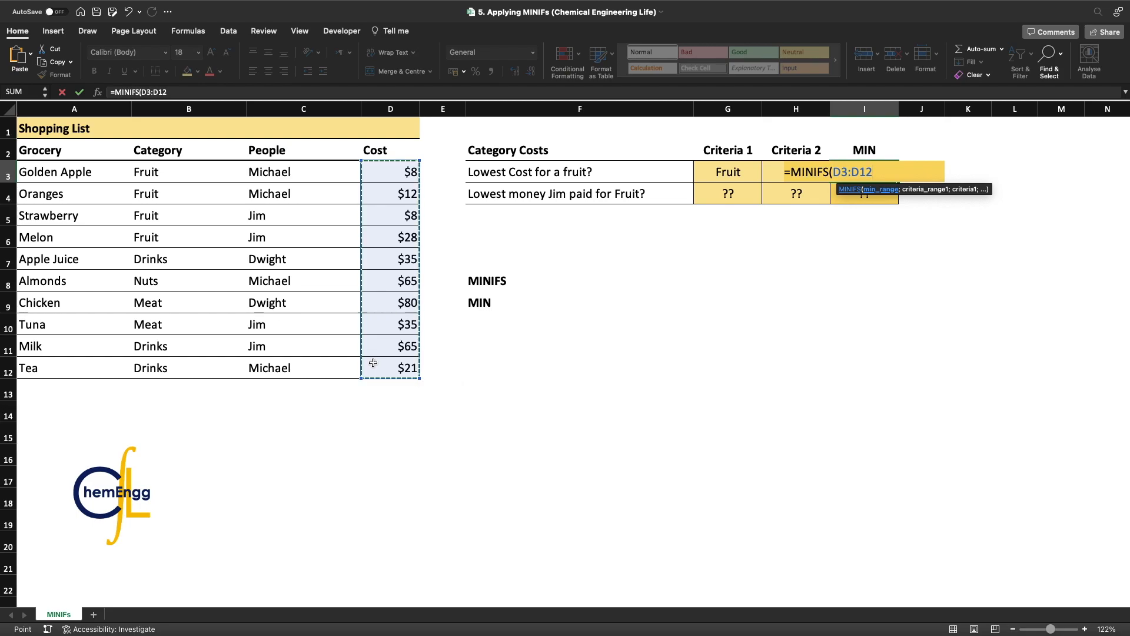
{"action": "type", "text": ";"}
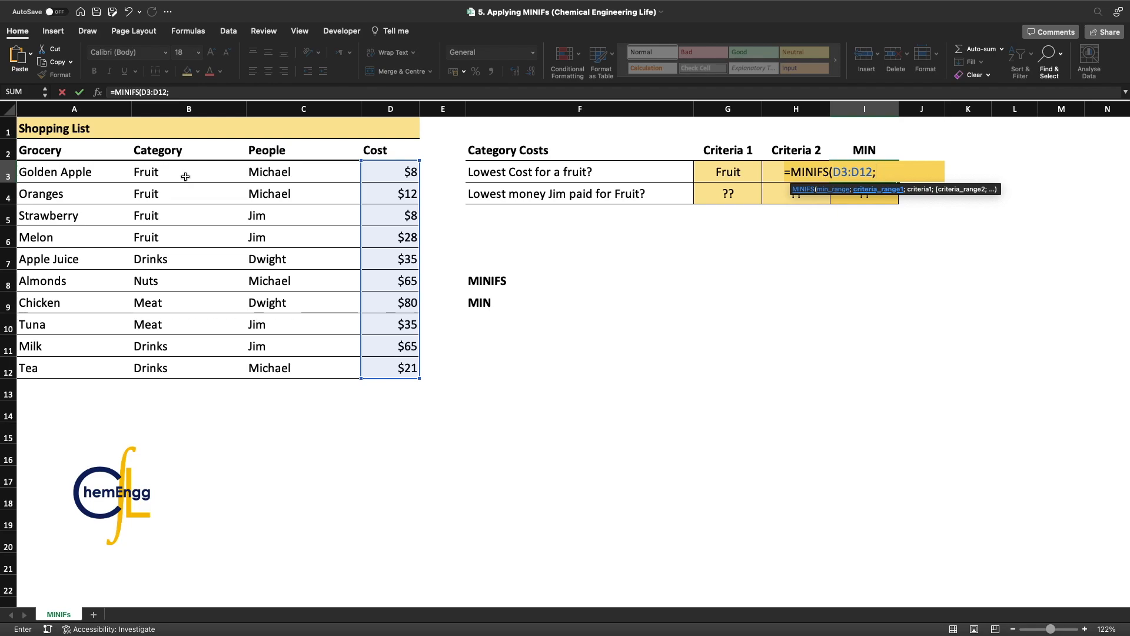
{"action": "left_click_drag", "start_coordinate": [185, 177], "coordinate": [187, 373]}
{"action": "type", "text": ";\""}
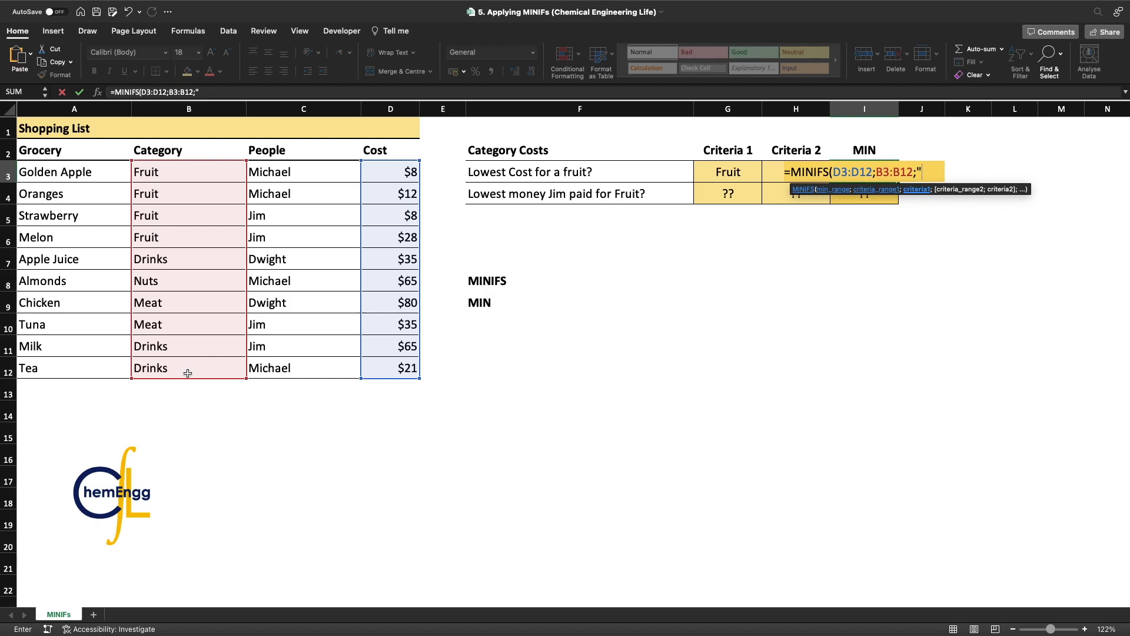
{"action": "type", "text": "Fruit\")"}
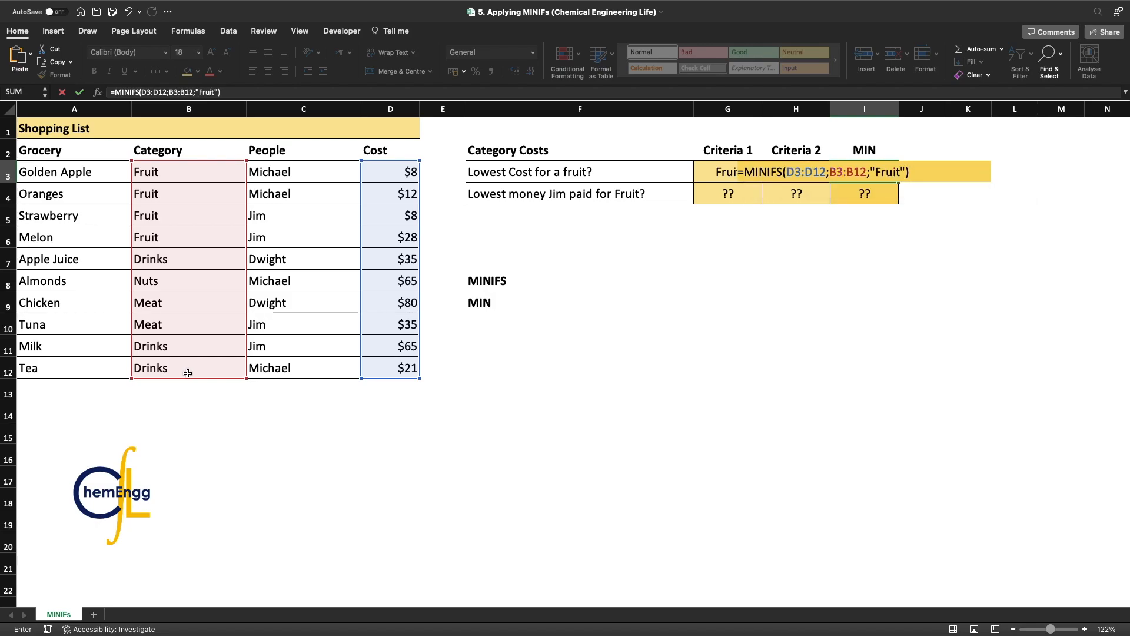
{"action": "key", "text": "Return"}
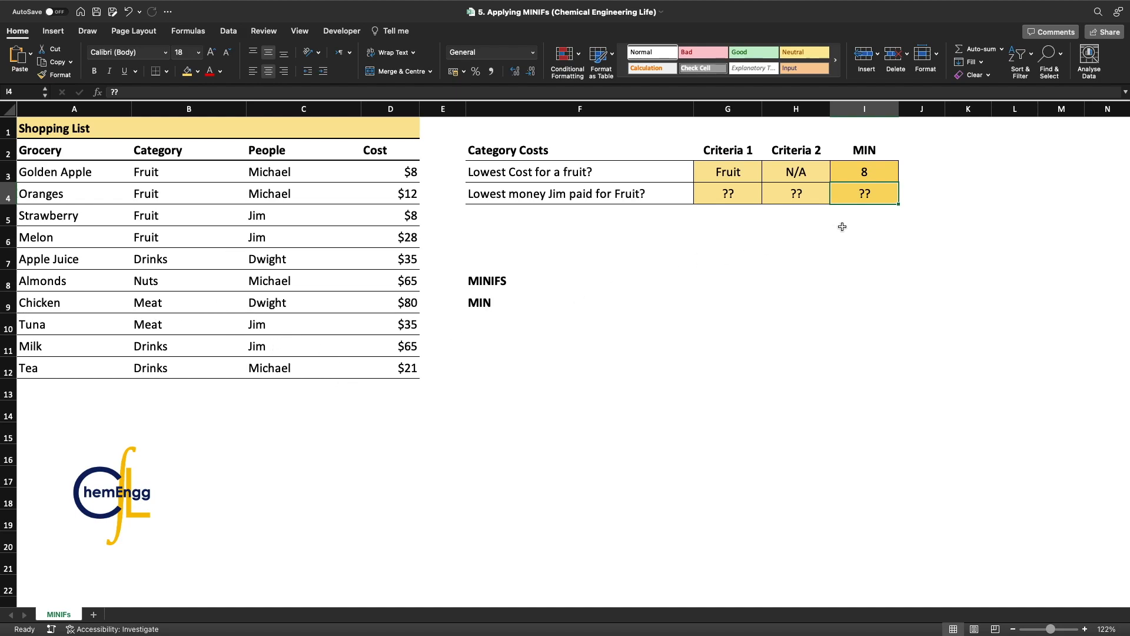
{"action": "left_click", "coordinate": [894, 172]}
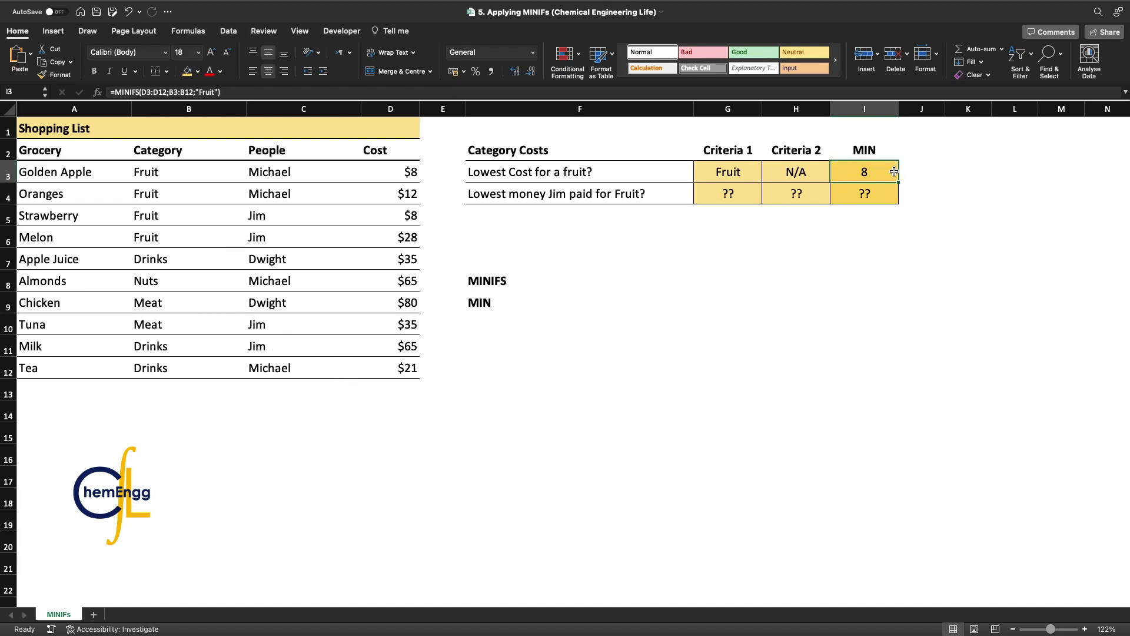
- Review the question in F4 against the Category and People columns and that person's Fruit rows with their costs
{"action": "left_click", "coordinate": [633, 193]}
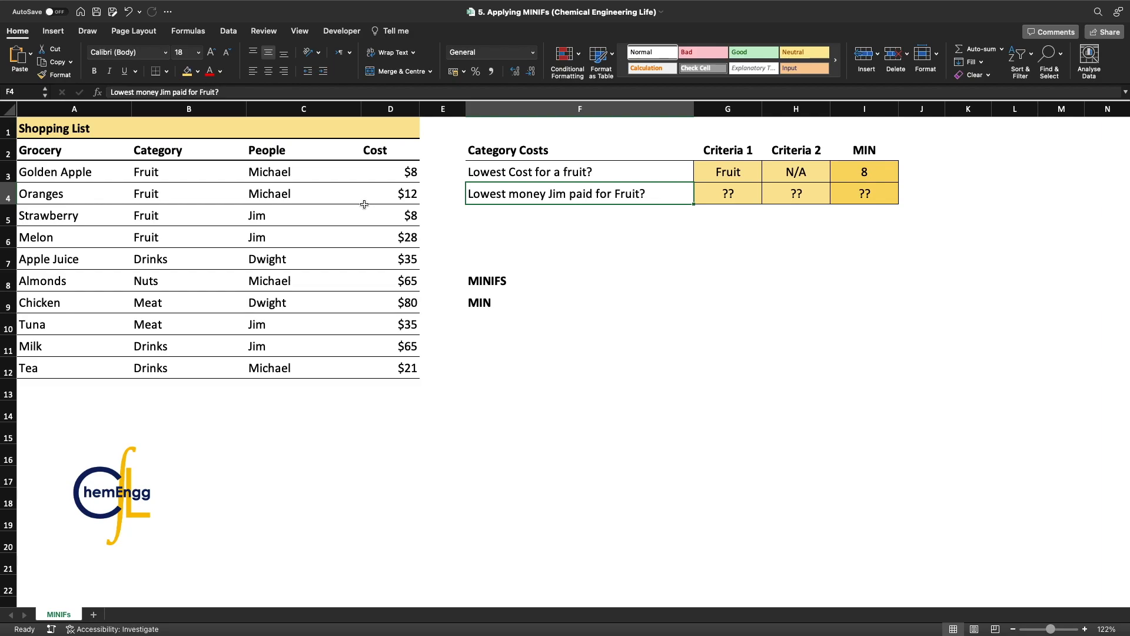
{"action": "left_click", "coordinate": [190, 156]}
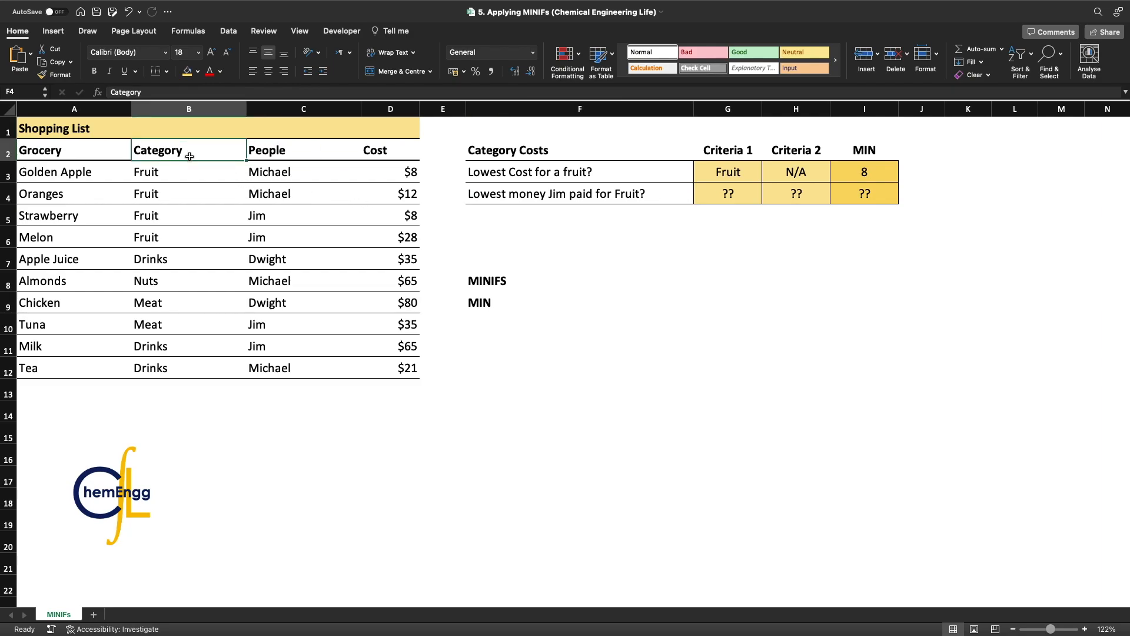
{"action": "left_click_drag", "start_coordinate": [189, 156], "coordinate": [191, 366]}
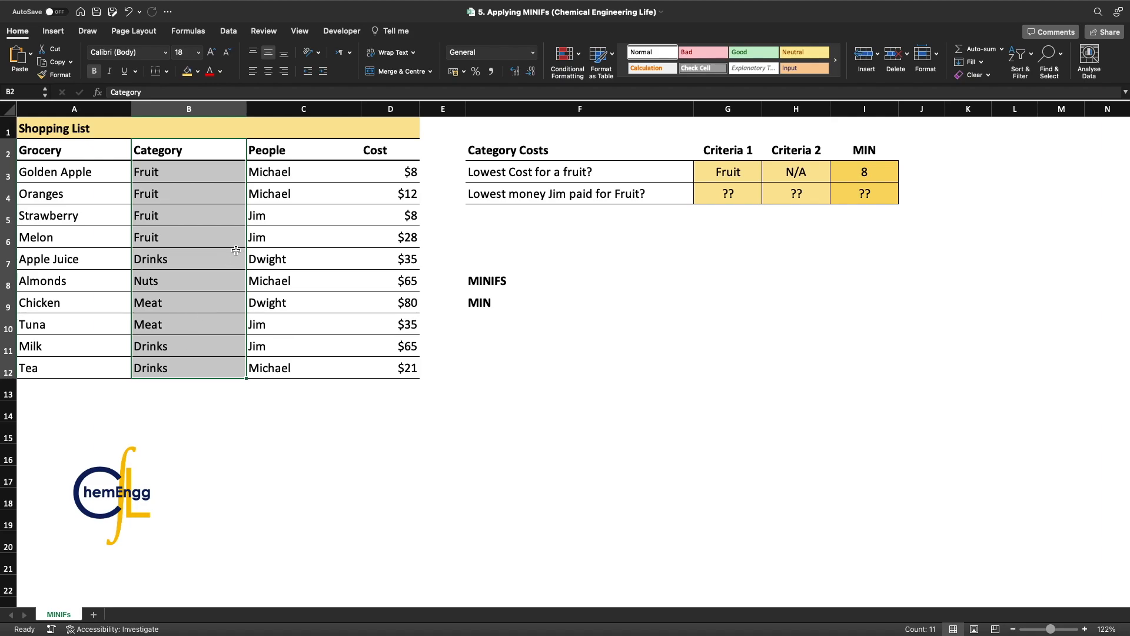
{"action": "left_click_drag", "start_coordinate": [282, 155], "coordinate": [281, 367]}
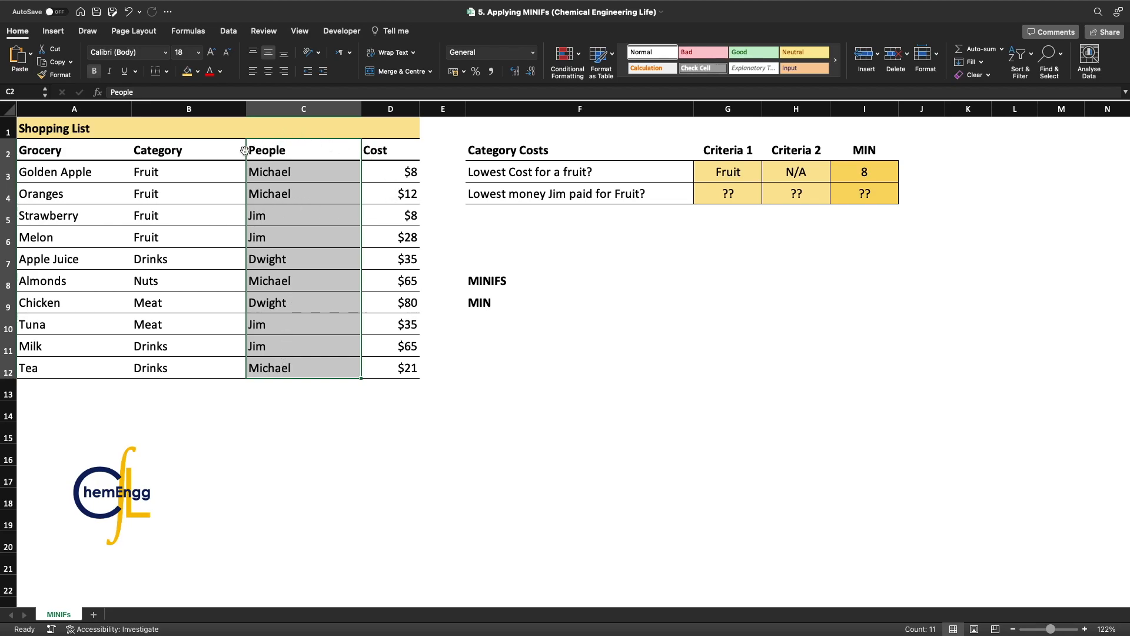
{"action": "left_click_drag", "start_coordinate": [205, 215], "coordinate": [388, 240]}
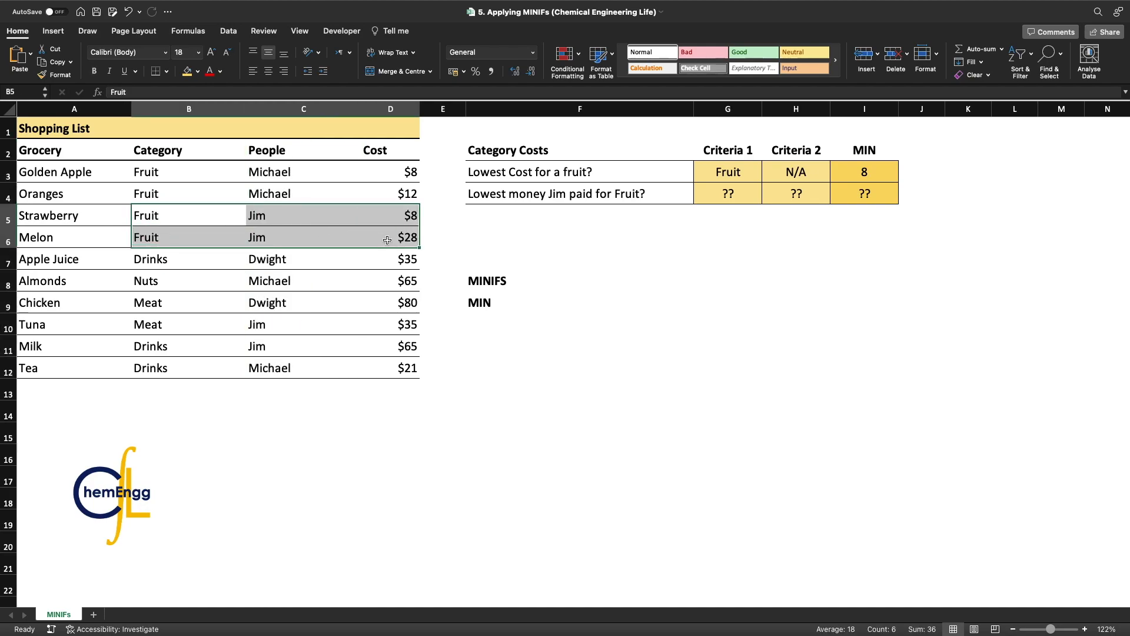
- For the question in row 4, enter Fruit as Criteria 1 and the person's name as Criteria 2
{"action": "left_click", "coordinate": [741, 190]}
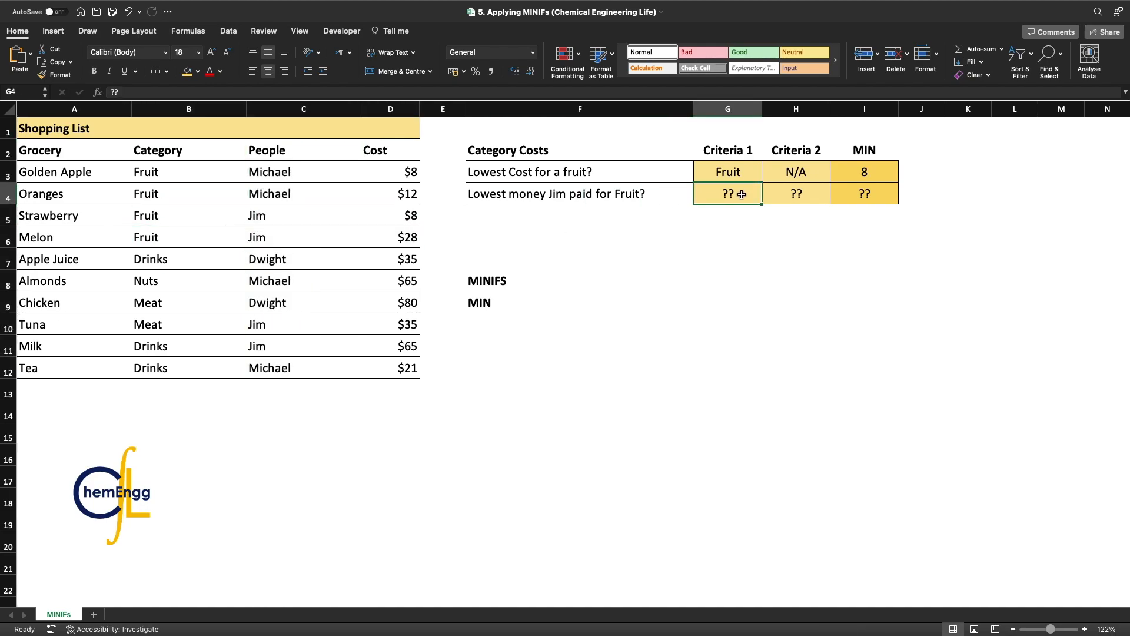
{"action": "type", "text": "Fruit"}
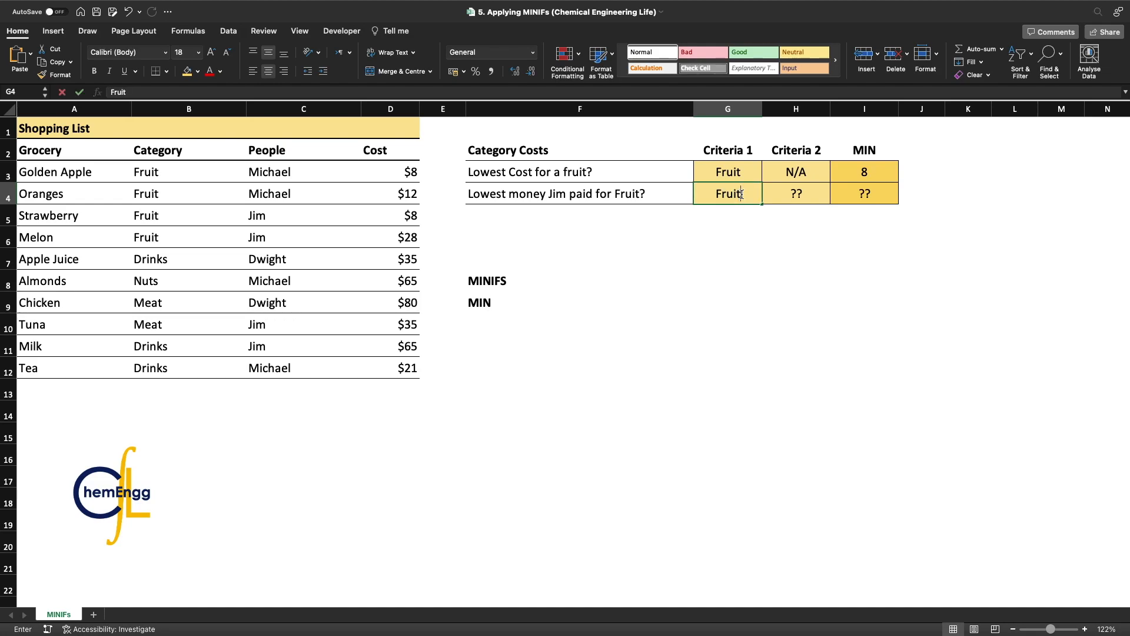
{"action": "key", "text": "Tab"}
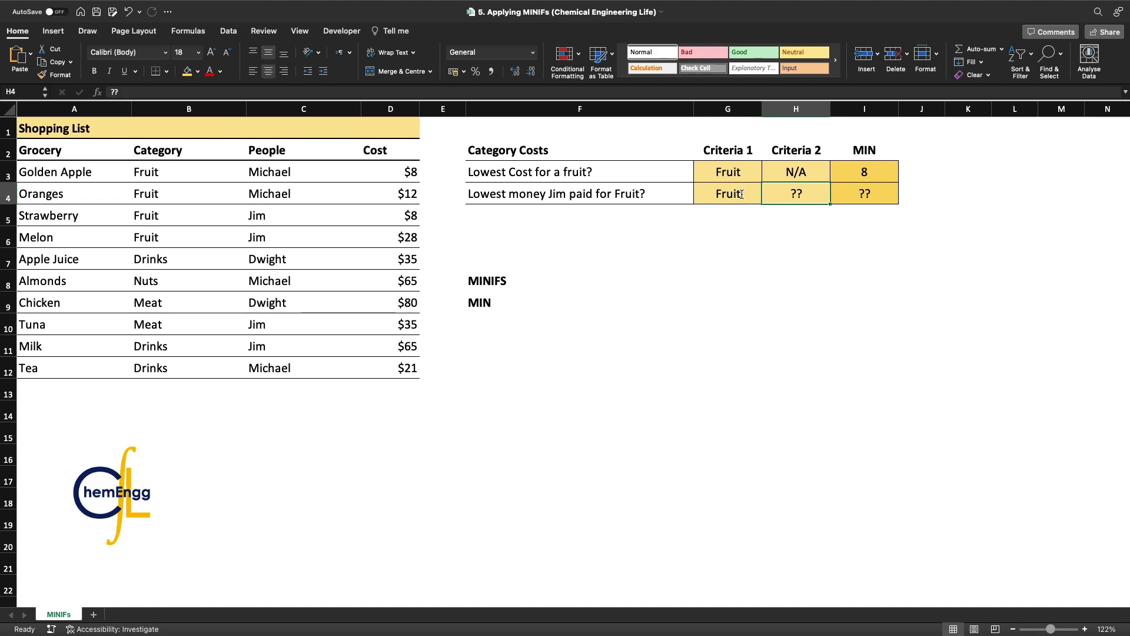
{"action": "type", "text": "Jim"}
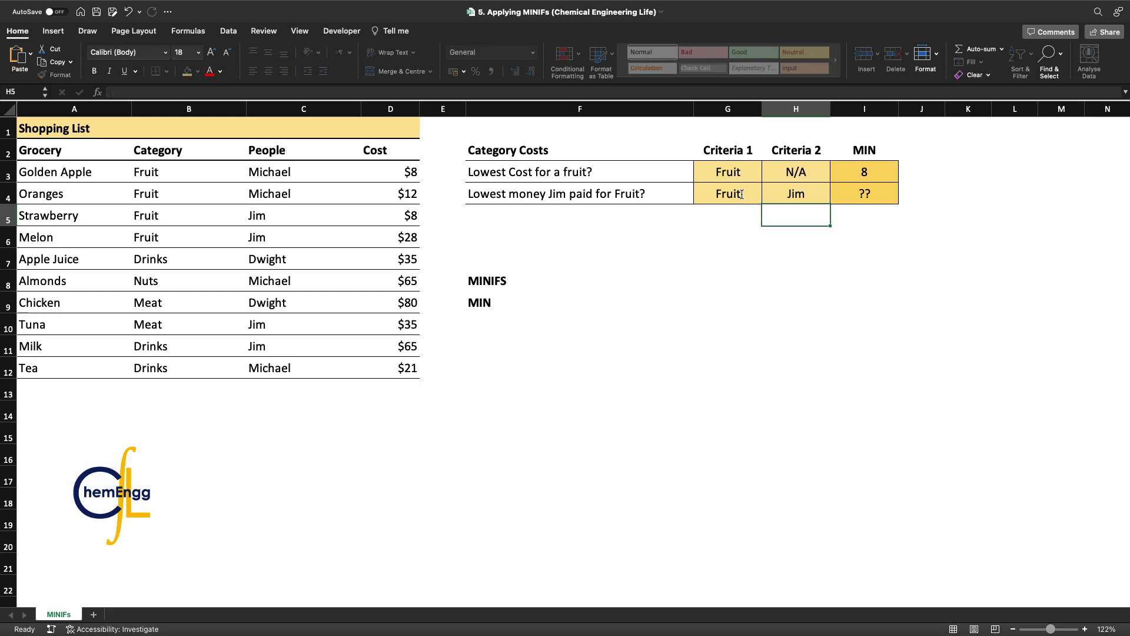
- In cell I4, start a MINIFS formula with D3:D12 as the minimum range and B3:B12 matching "Fruit" as the first criterion
{"action": "key", "text": "Tab"}
{"action": "type", "text": "=MINFS"}
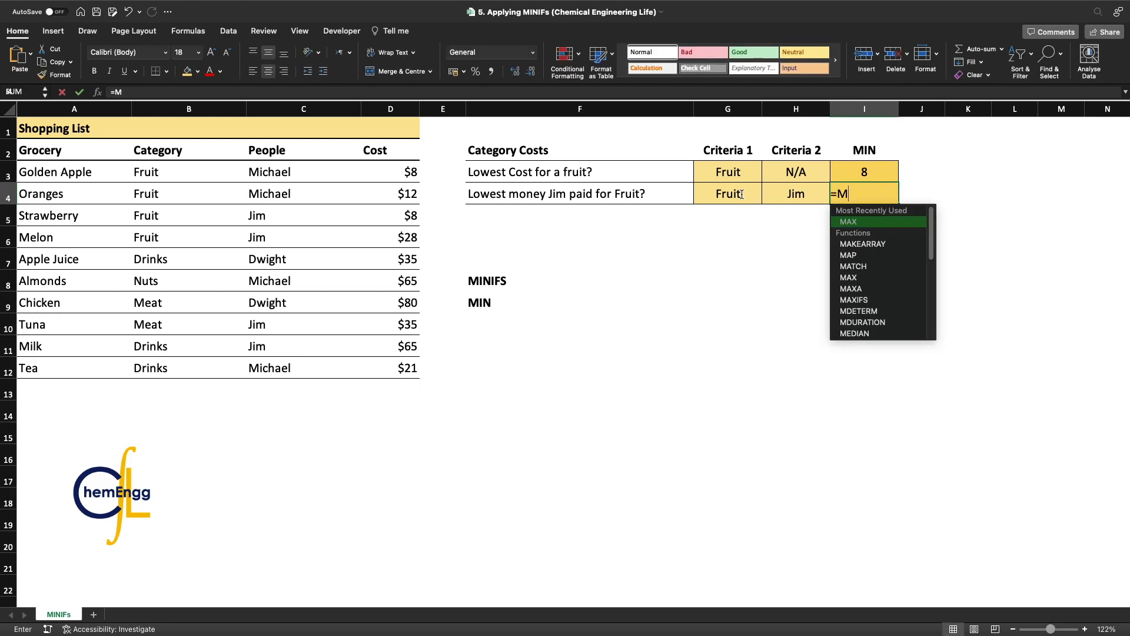
{"action": "key", "text": "BackSpace"}
{"action": "key", "text": "BackSpace"}
{"action": "type", "text": "IFS("}
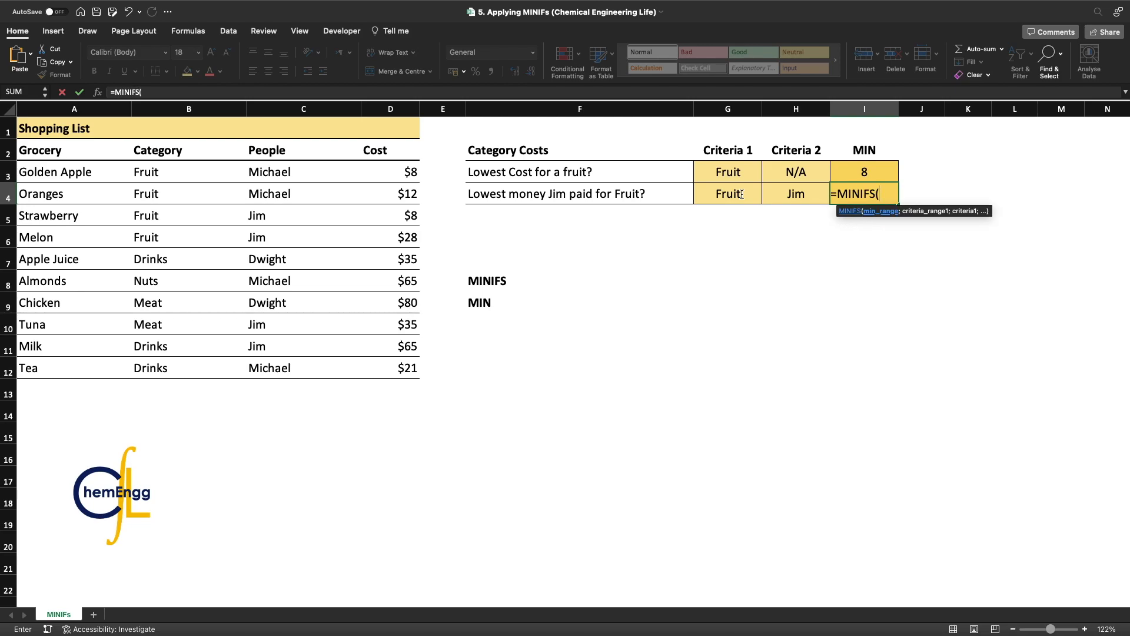
{"action": "left_click_drag", "start_coordinate": [410, 172], "coordinate": [414, 370]}
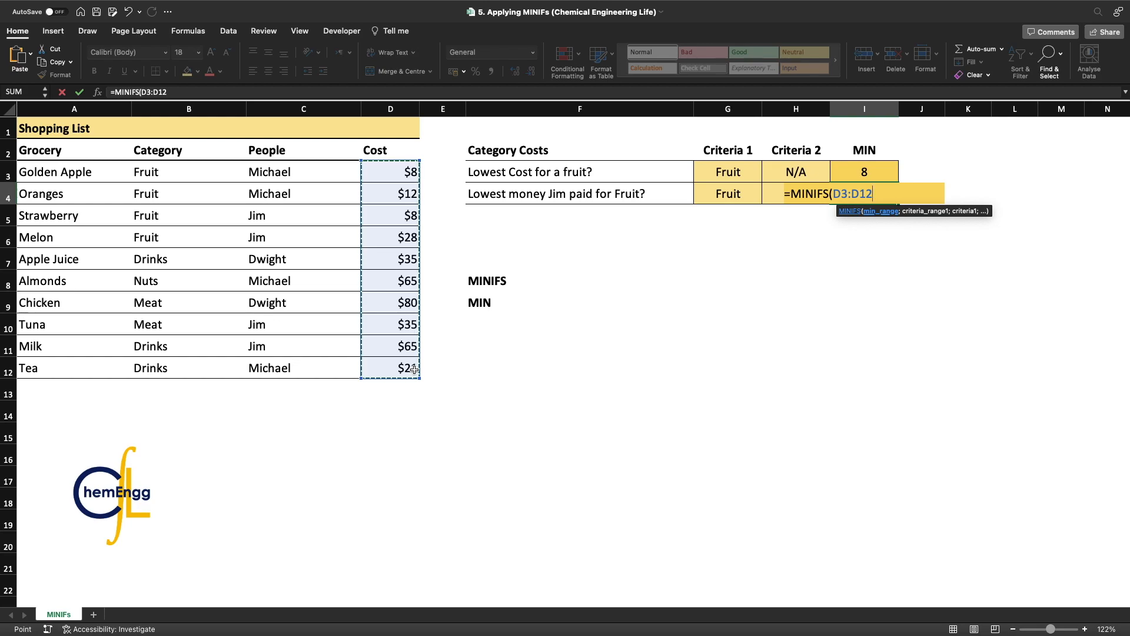
{"action": "type", "text": ";"}
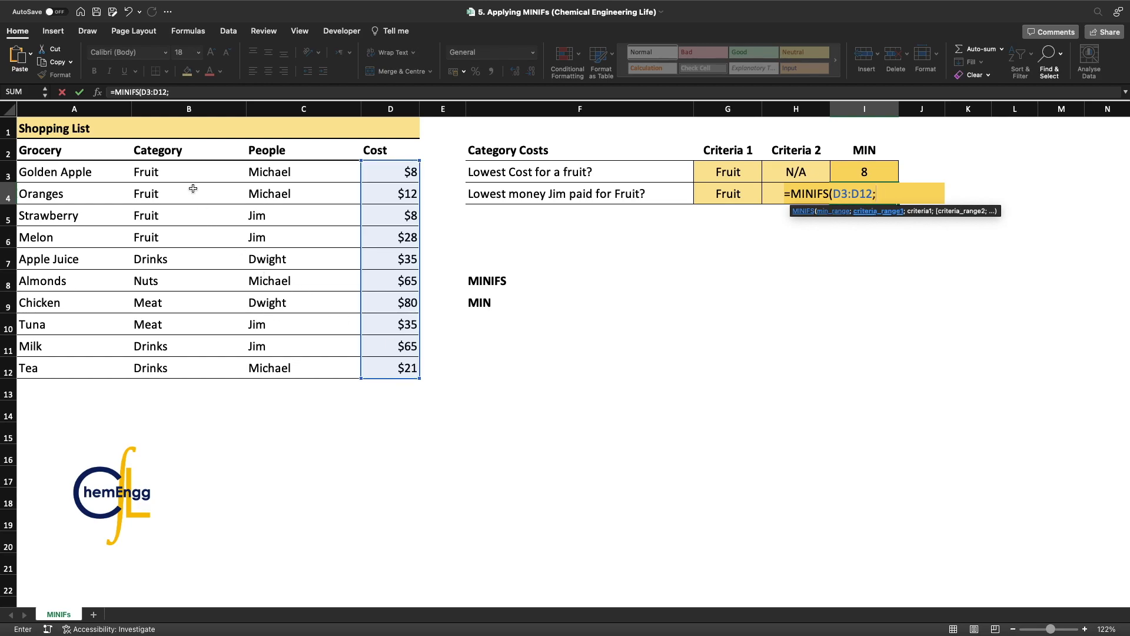
{"action": "left_click_drag", "start_coordinate": [189, 177], "coordinate": [187, 368]}
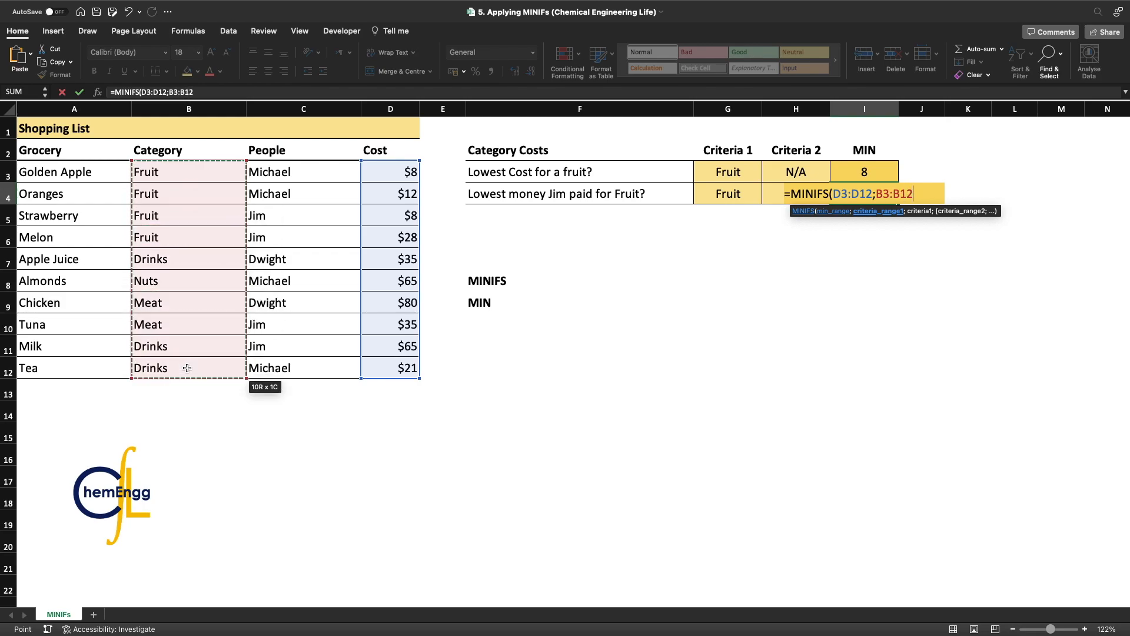
{"action": "type", "text": ";\"D"}
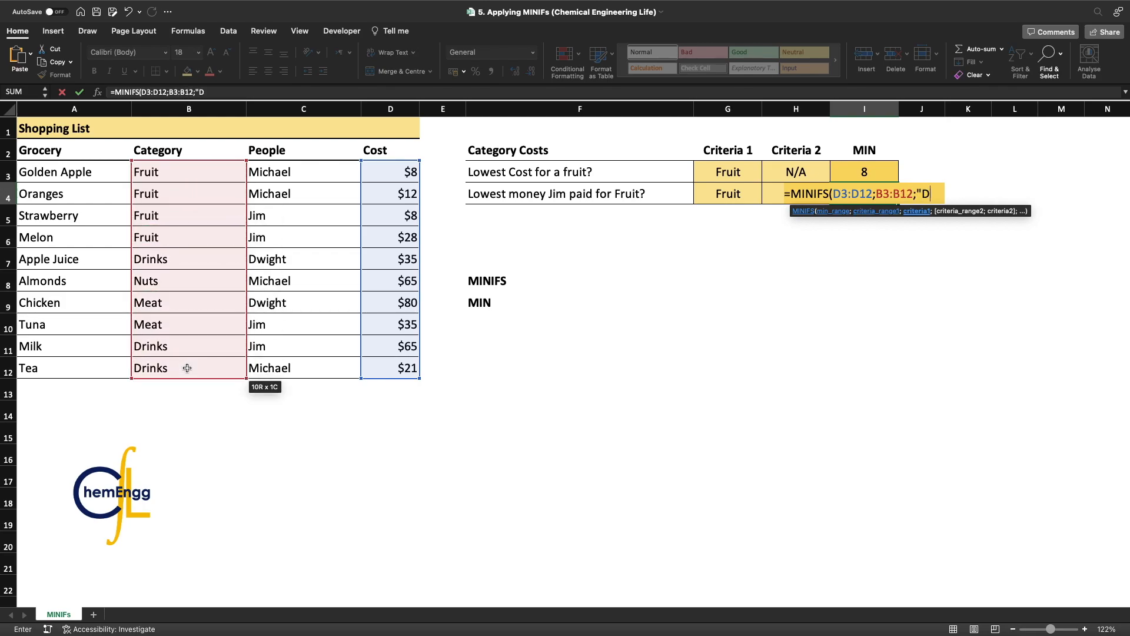
{"action": "type", "text": "rui"}
{"action": "key", "text": "BackSpace"}
{"action": "key", "text": "BackSpace"}
{"action": "key", "text": "BackSpace"}
{"action": "key", "text": "BackSpace"}
{"action": "type", "text": "Fruit\";"}
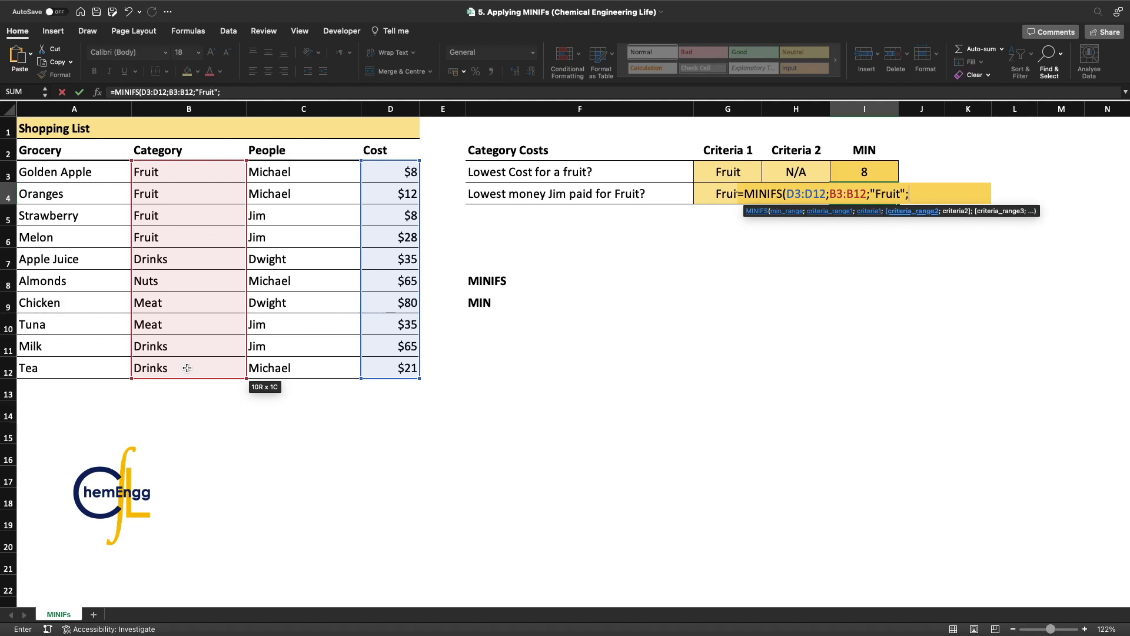
- Complete the I4 formula with C3:C12 as the second criteria range and the person's name as its criterion
{"action": "left_click_drag", "start_coordinate": [297, 177], "coordinate": [314, 364]}
{"action": "type", "text": ";"}
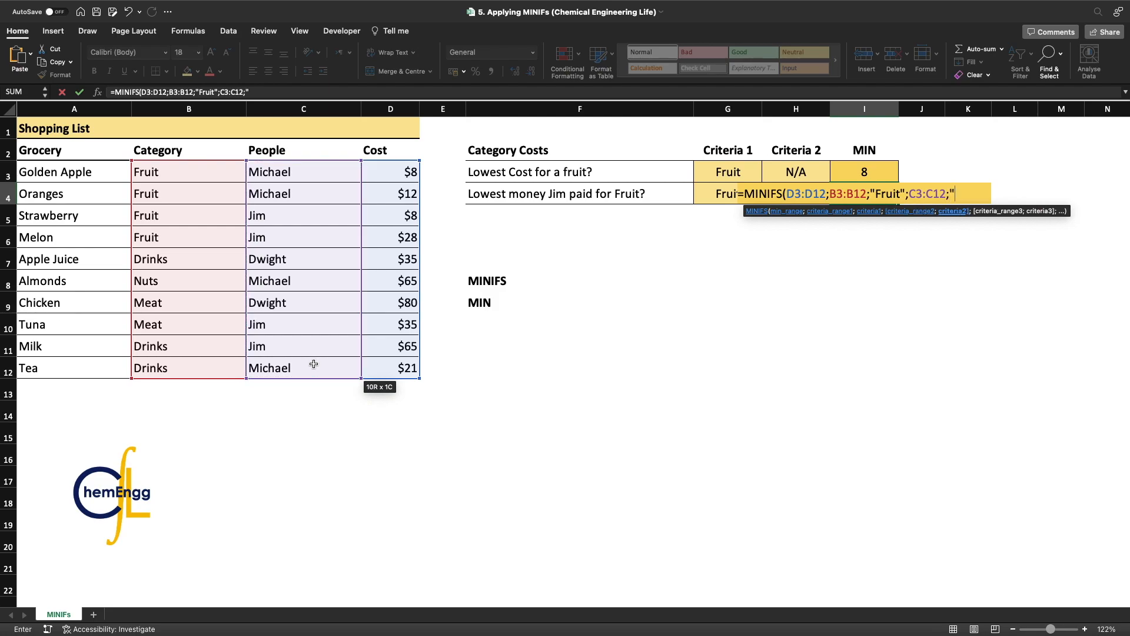
{"action": "type", "text": "\"Jim\")"}
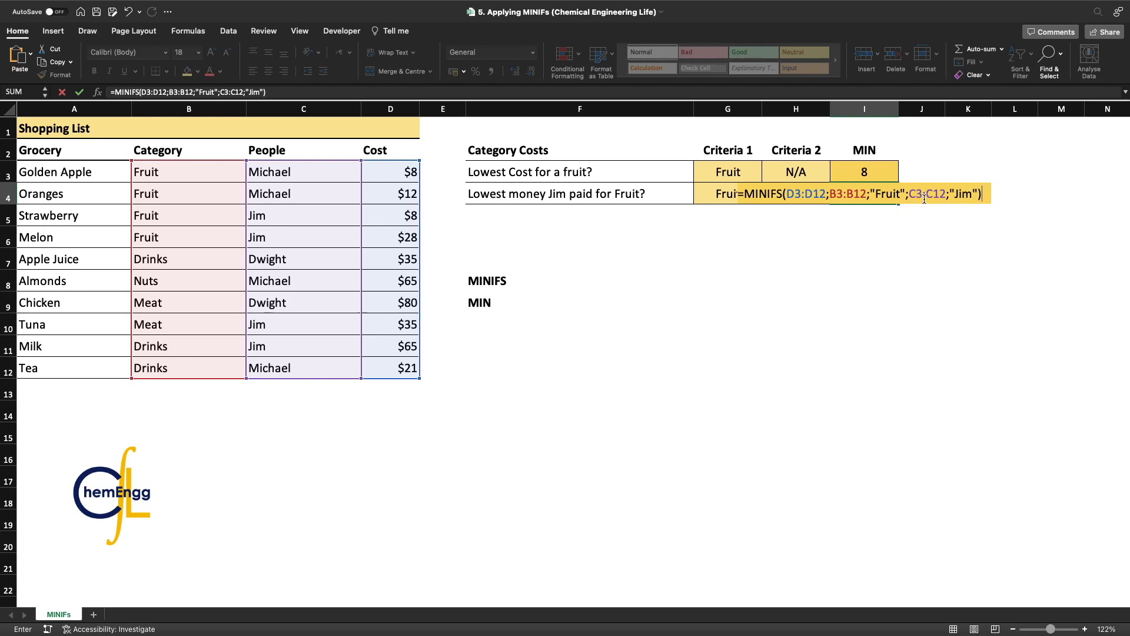
{"action": "key", "text": "Return"}
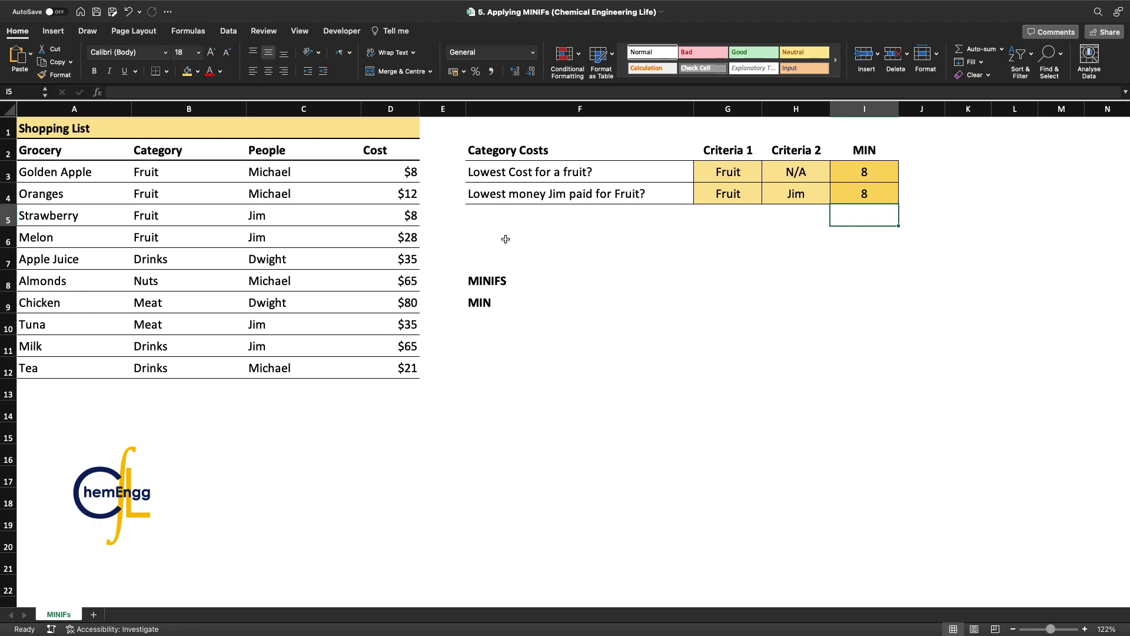
- Check the MINIFS results in I3 and I4 against the Strawberry row's category, person and cost
{"action": "left_click", "coordinate": [392, 218]}
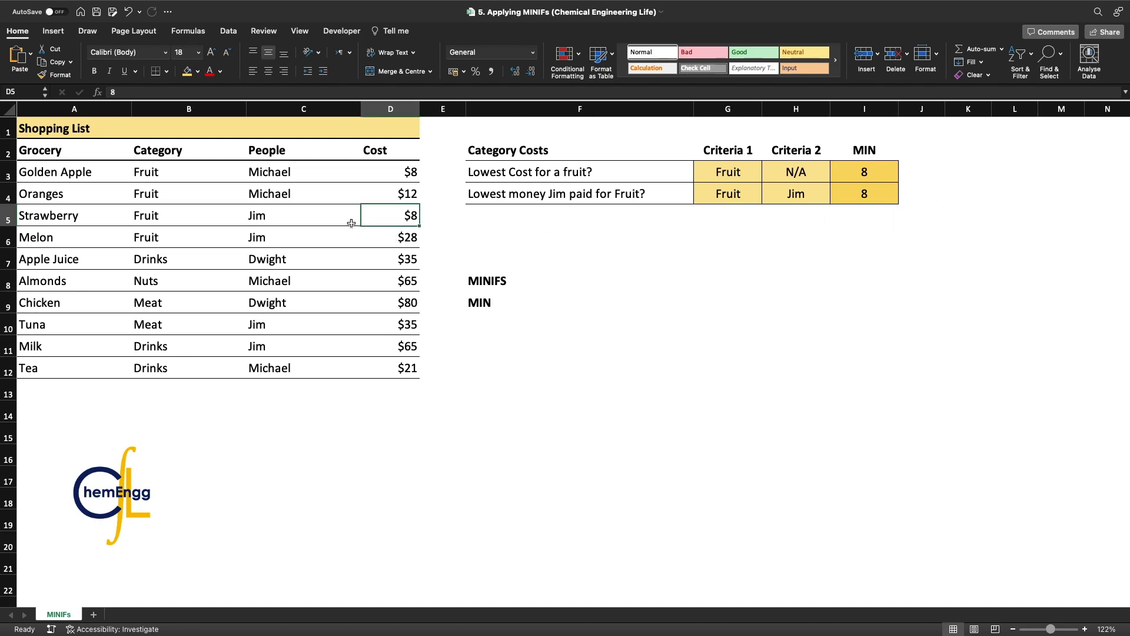
{"action": "mouse_move", "coordinate": [180, 221]}
{"action": "left_mouse_down"}
{"action": "mouse_move", "coordinate": [348, 199]}
{"action": "mouse_move", "coordinate": [383, 219]}
{"action": "mouse_move", "coordinate": [181, 222]}
{"action": "left_mouse_up"}
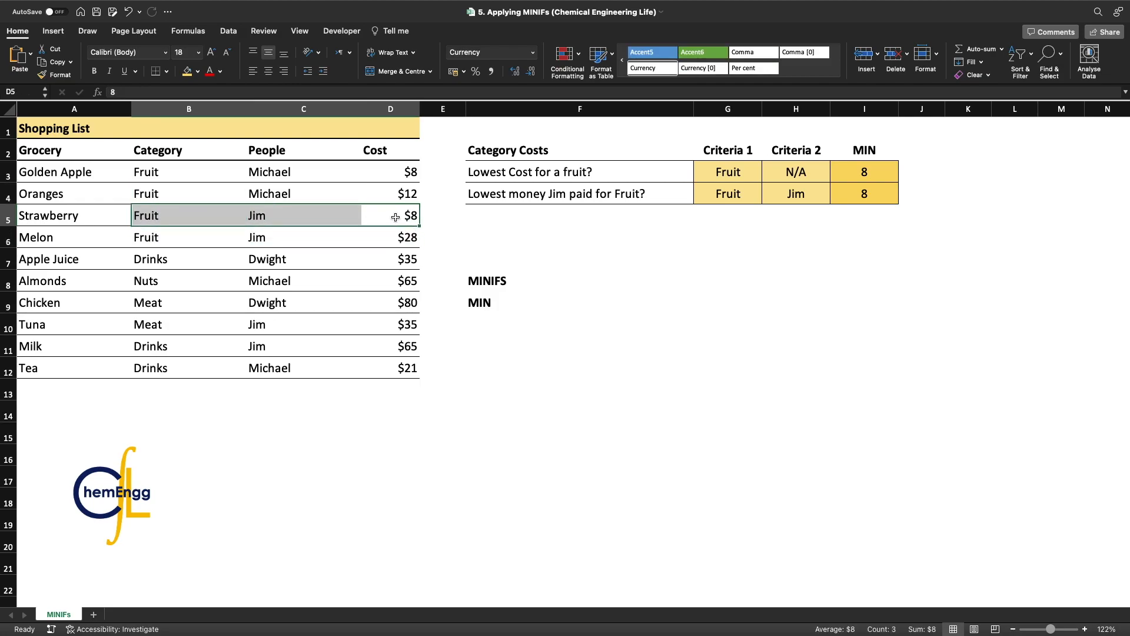
{"action": "left_click", "coordinate": [189, 222]}
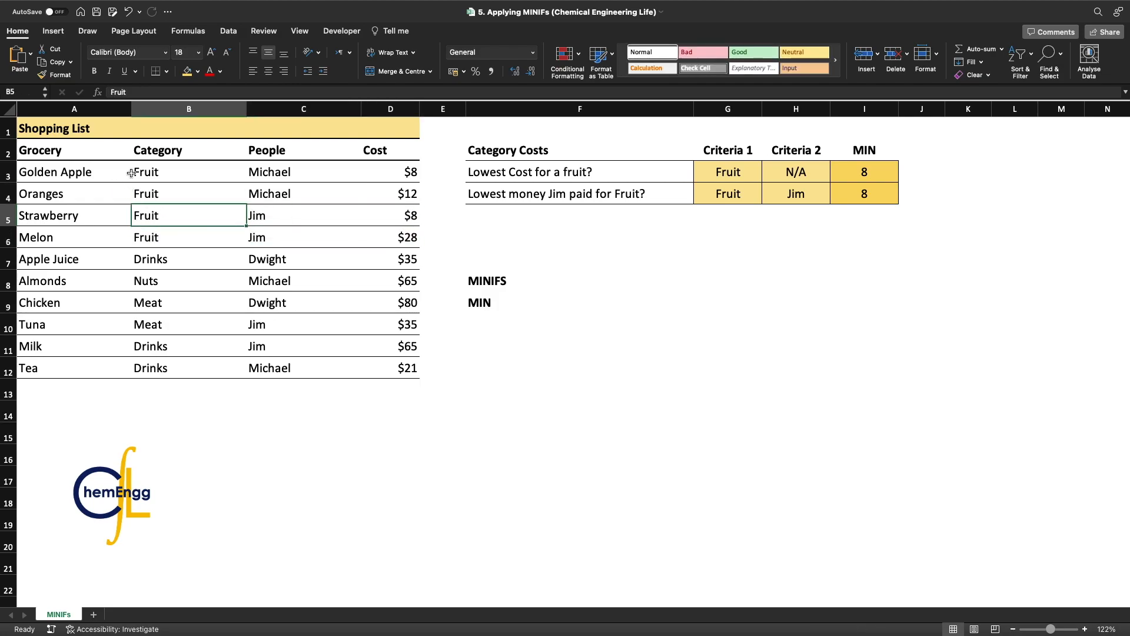
{"action": "left_click", "coordinate": [861, 171]}
{"action": "key", "text": "Down"}
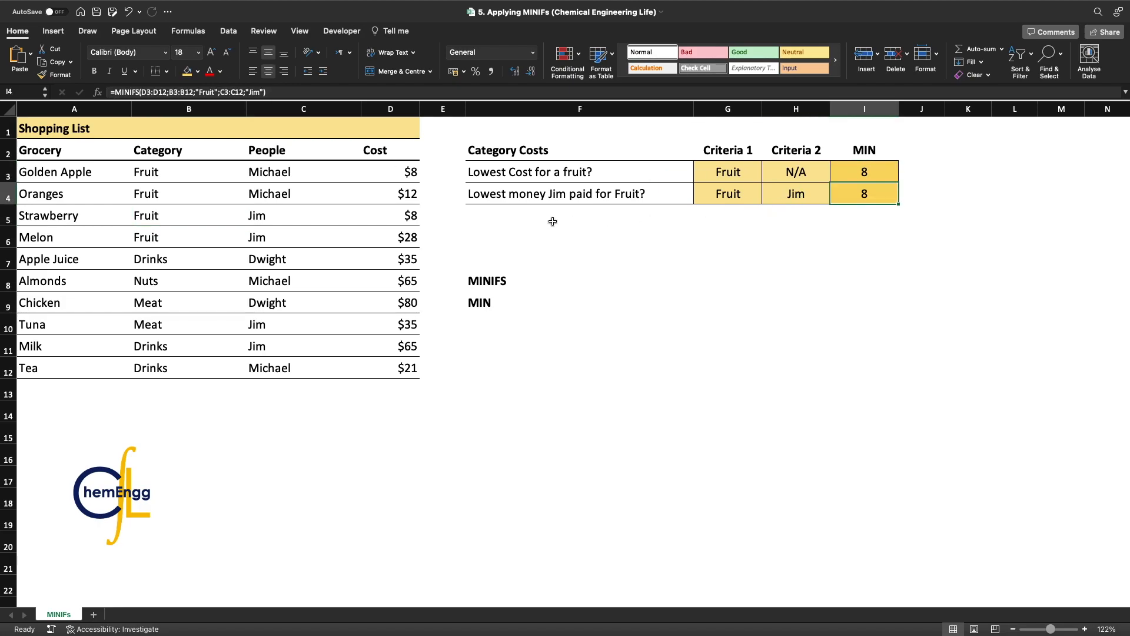
{"action": "left_click_drag", "start_coordinate": [189, 223], "coordinate": [405, 216]}
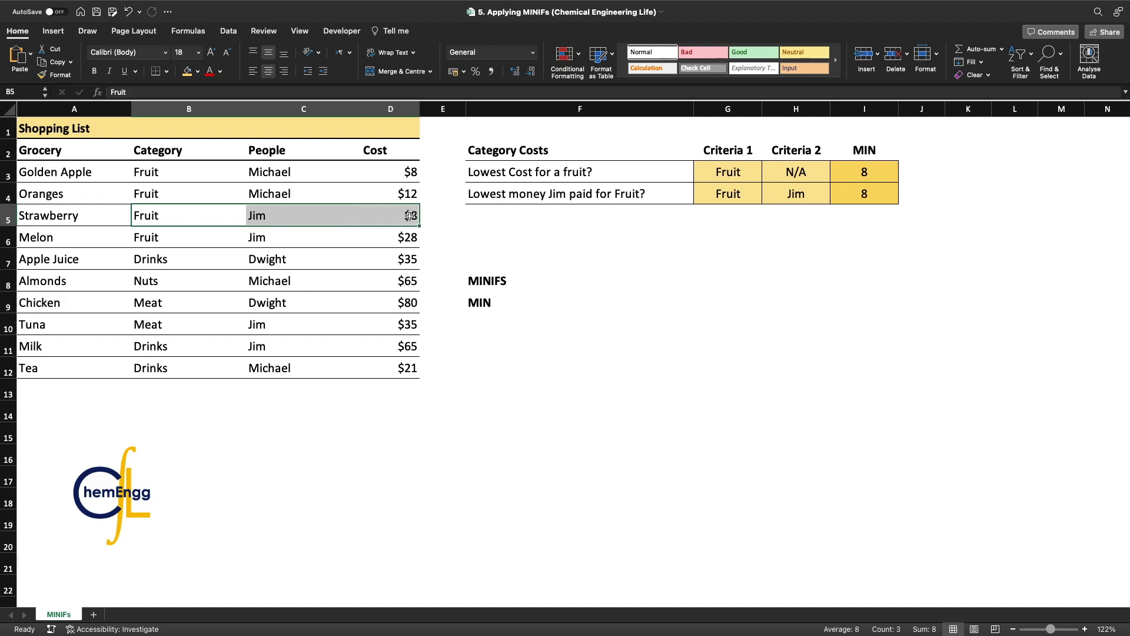
{"action": "left_click", "coordinate": [405, 216]}
{"action": "left_click", "coordinate": [95, 218]}
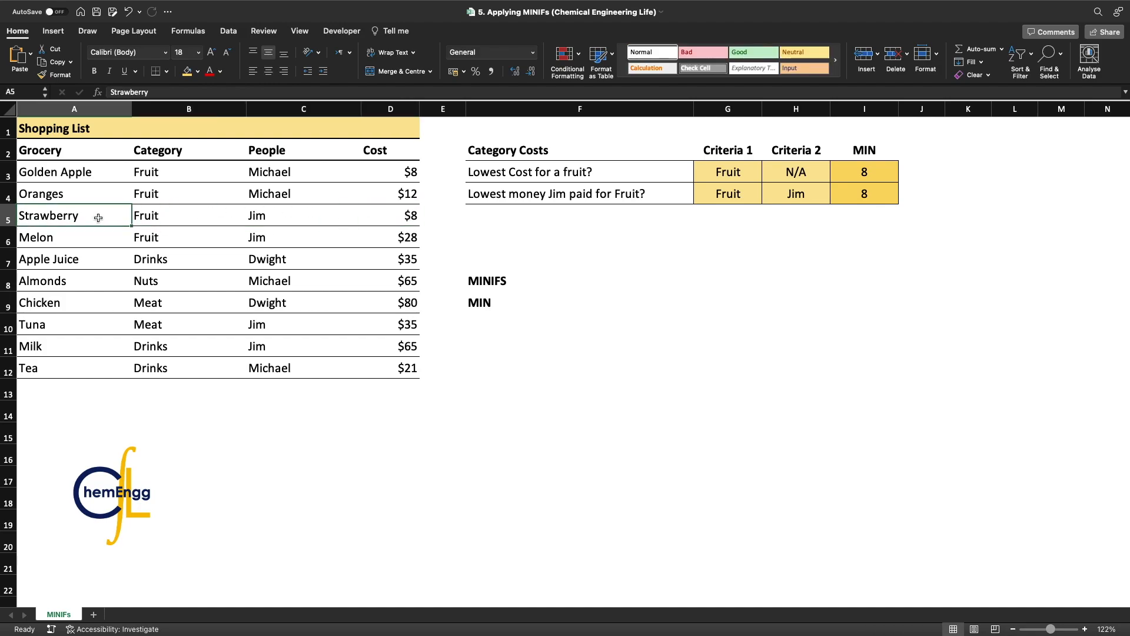
{"action": "left_click", "coordinate": [403, 214]}
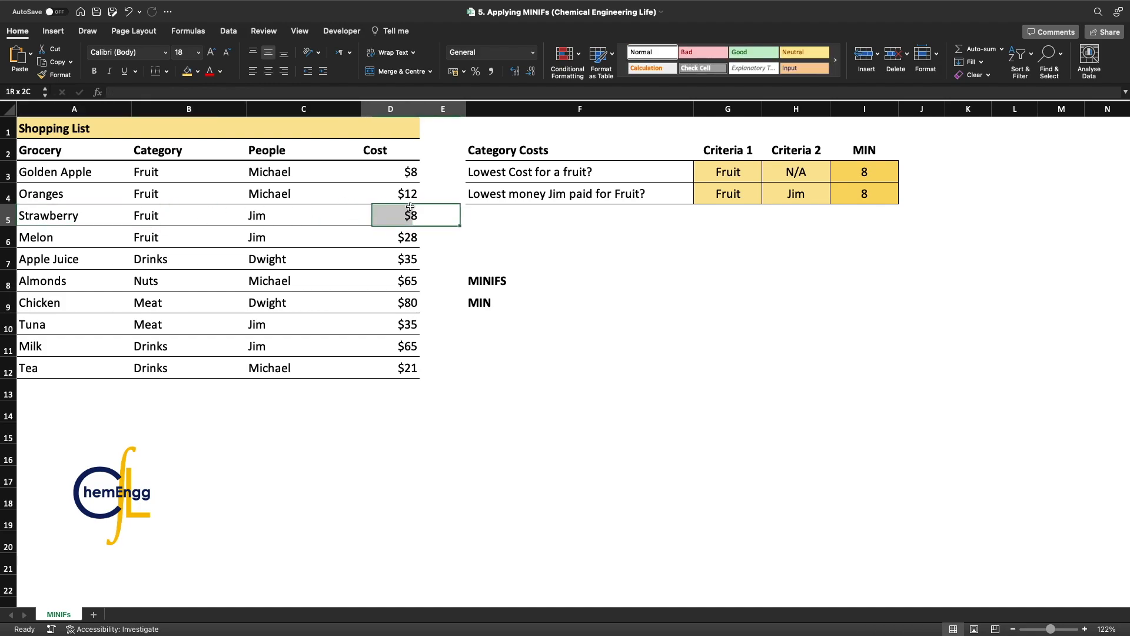
{"action": "left_click", "coordinate": [651, 274]}
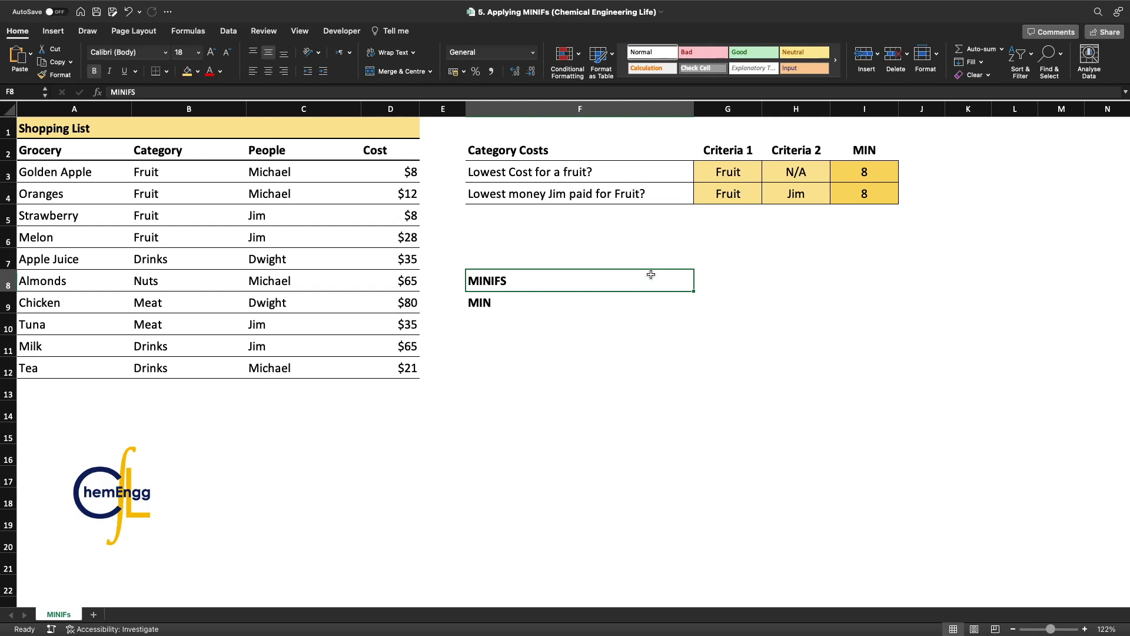